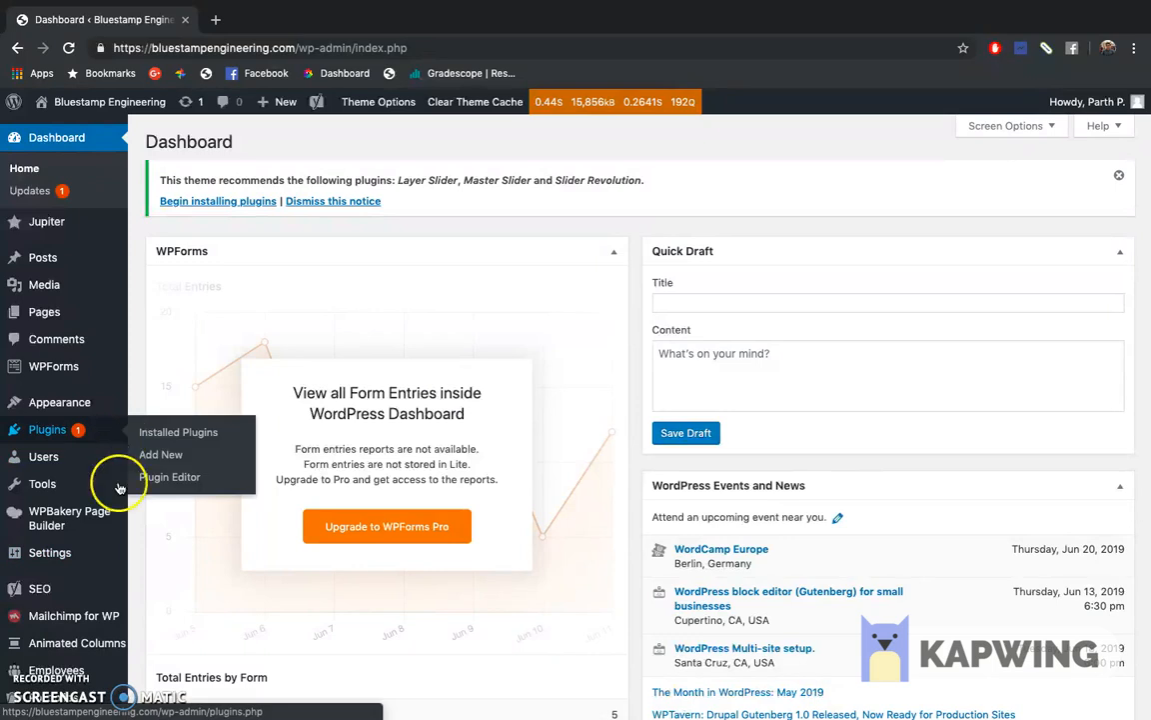
Open the list of all portfolios in the site administration
{"action": "scroll", "coordinate": [105, 560], "scroll_direction": "down", "scroll_amount": 2}
{"action": "scroll", "coordinate": [91, 545], "scroll_direction": "down", "scroll_amount": 1}
{"action": "mouse_move", "coordinate": [77, 531]}
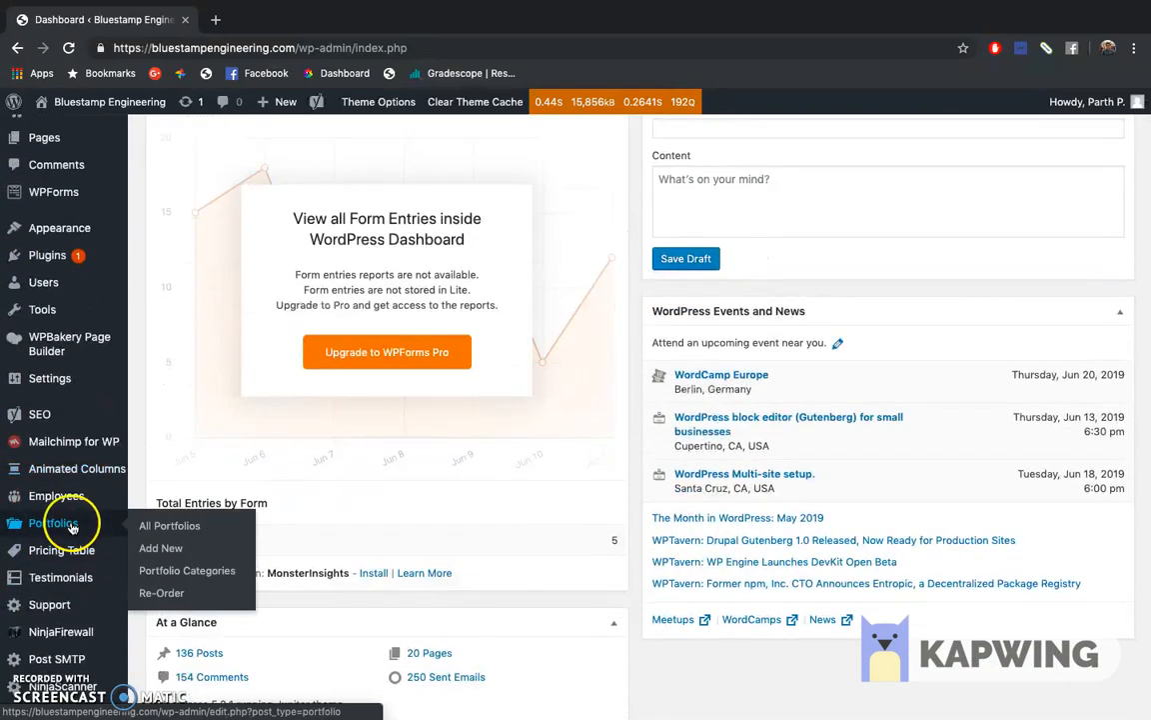
{"action": "left_click", "coordinate": [181, 528]}
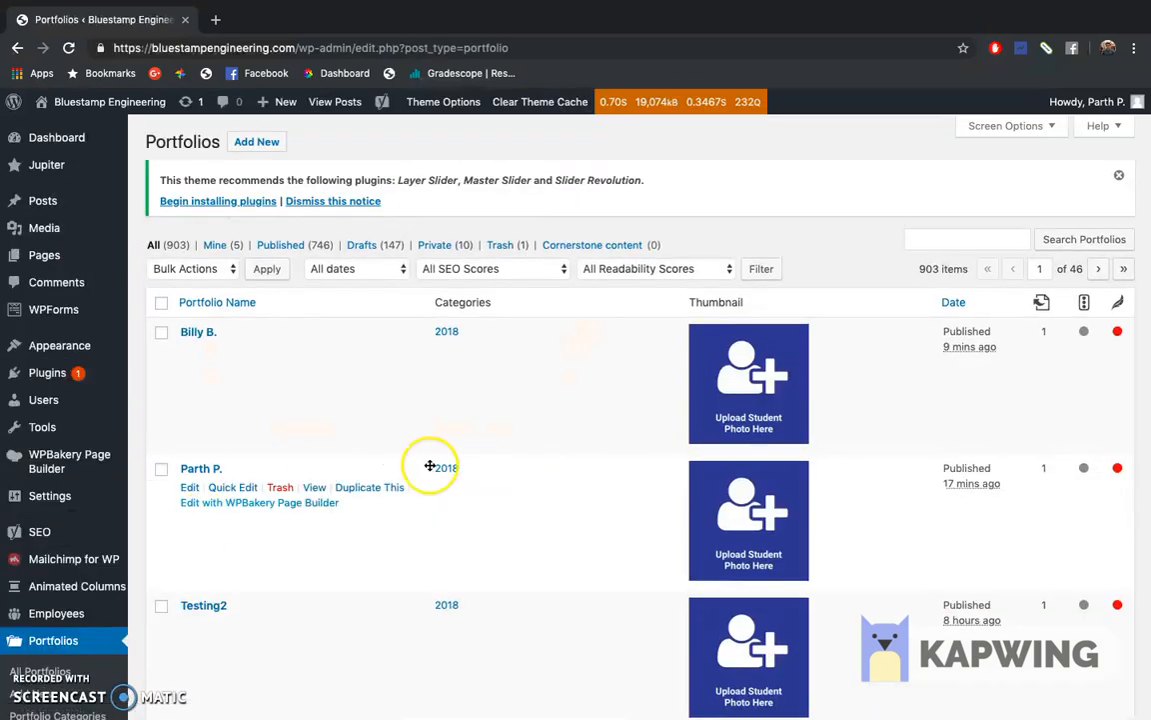
Search the portfolios for "student"
{"action": "scroll", "coordinate": [501, 470], "scroll_direction": "down", "scroll_amount": 5}
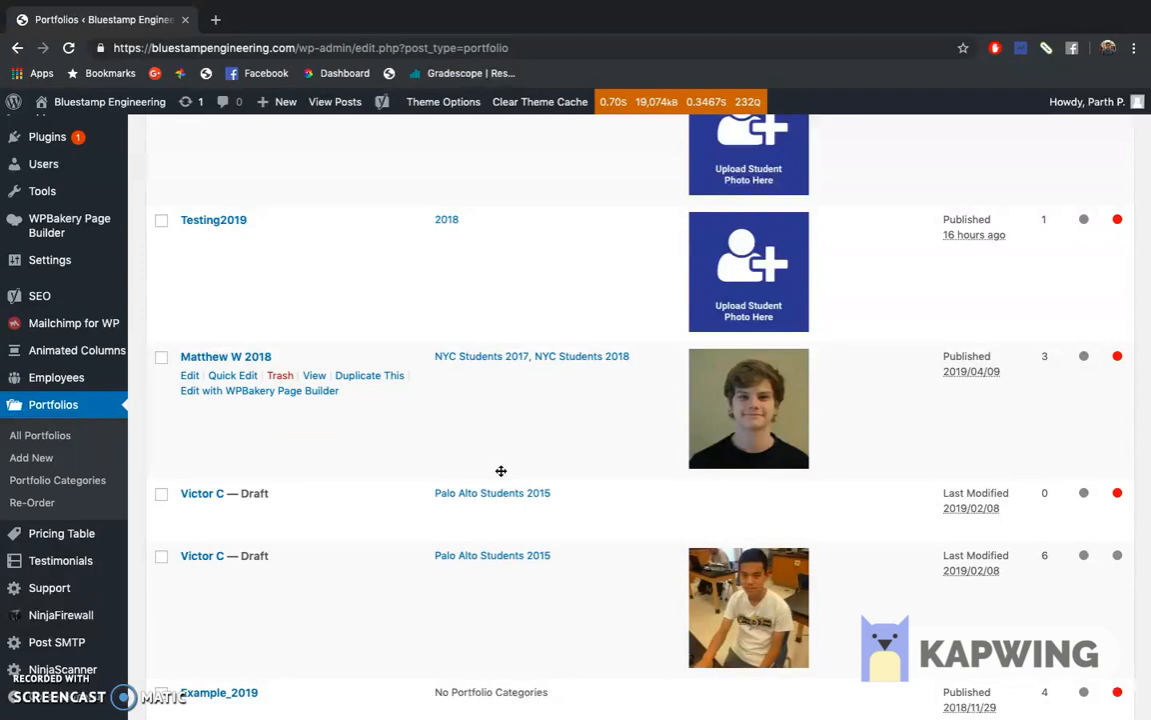
{"action": "scroll", "coordinate": [501, 470], "scroll_direction": "up", "scroll_amount": 5}
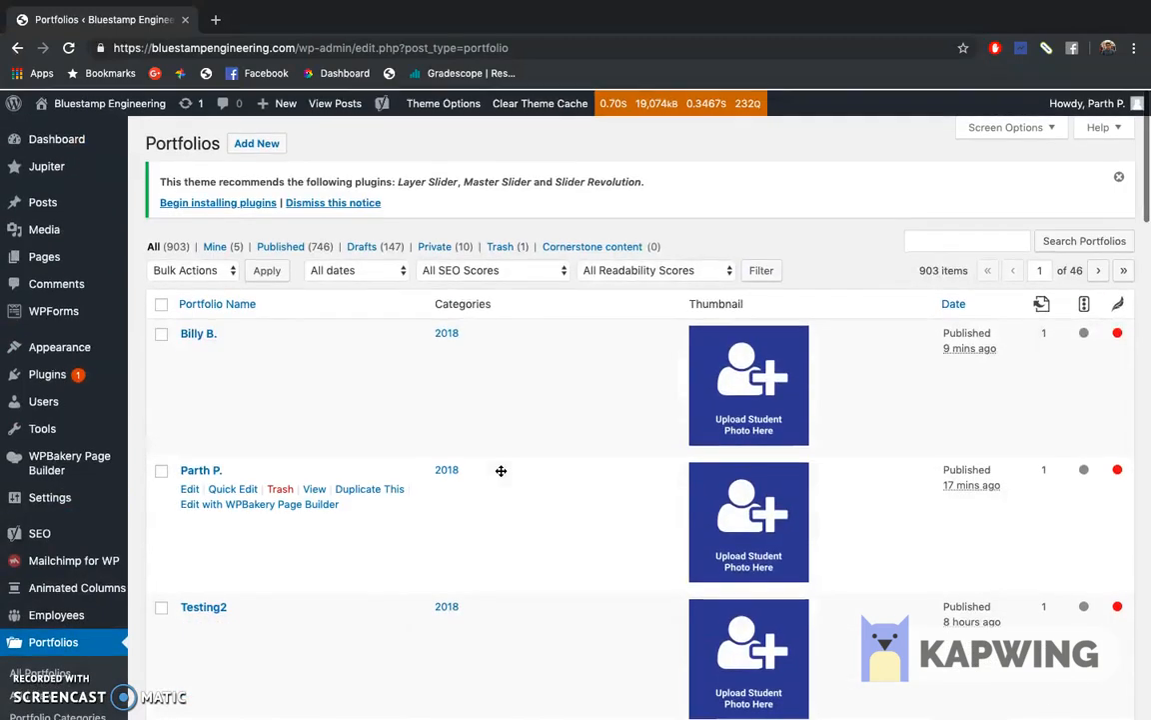
{"action": "left_click", "coordinate": [957, 238]}
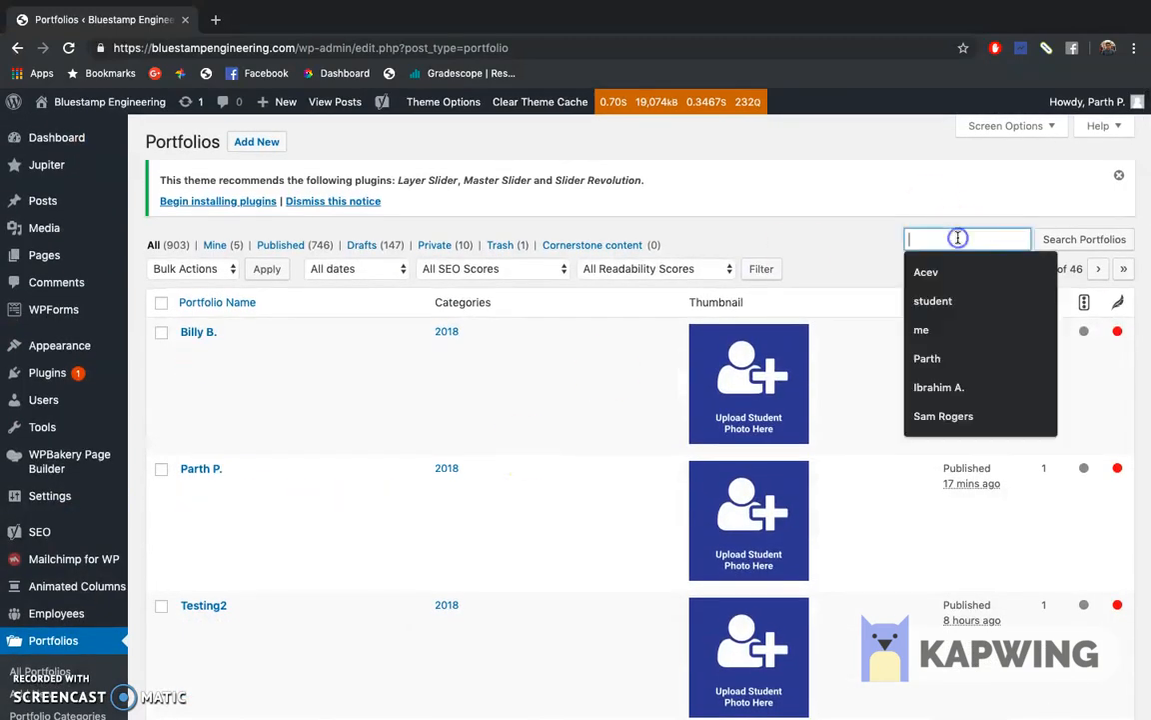
{"action": "type", "text": "student"}
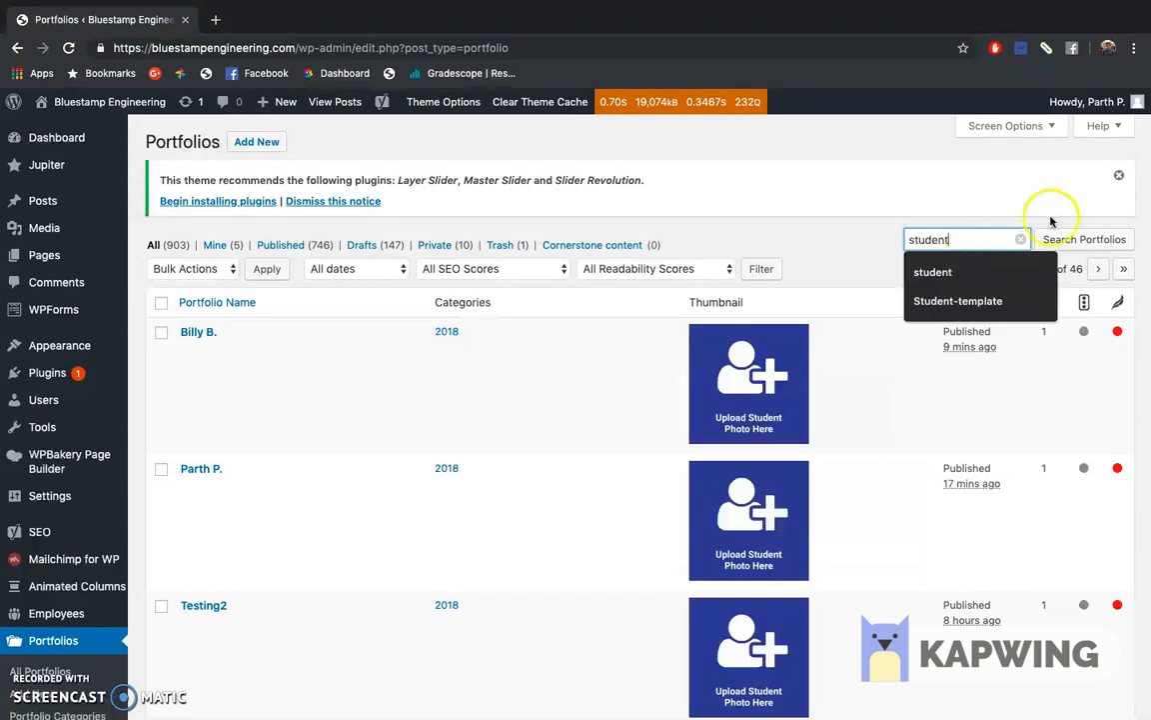
{"action": "left_click", "coordinate": [1086, 240]}
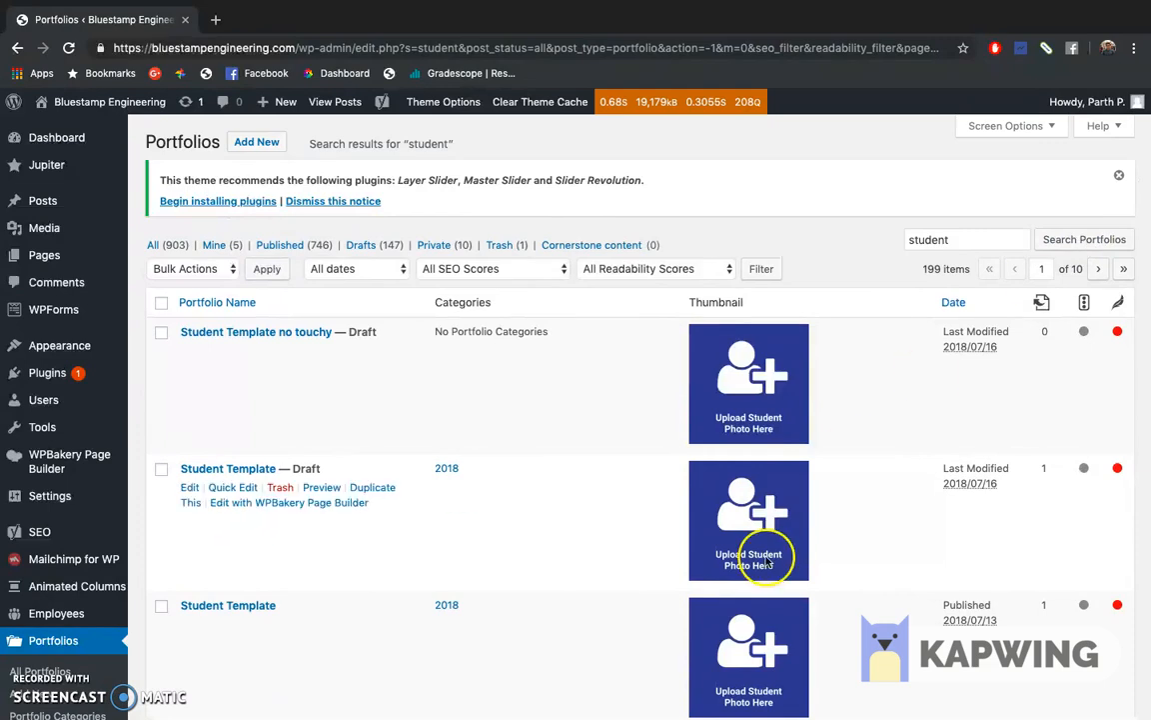
Duplicate the published Student Template portfolio dated 2018/07/13
{"action": "scroll", "coordinate": [629, 609], "scroll_direction": "down", "scroll_amount": 3}
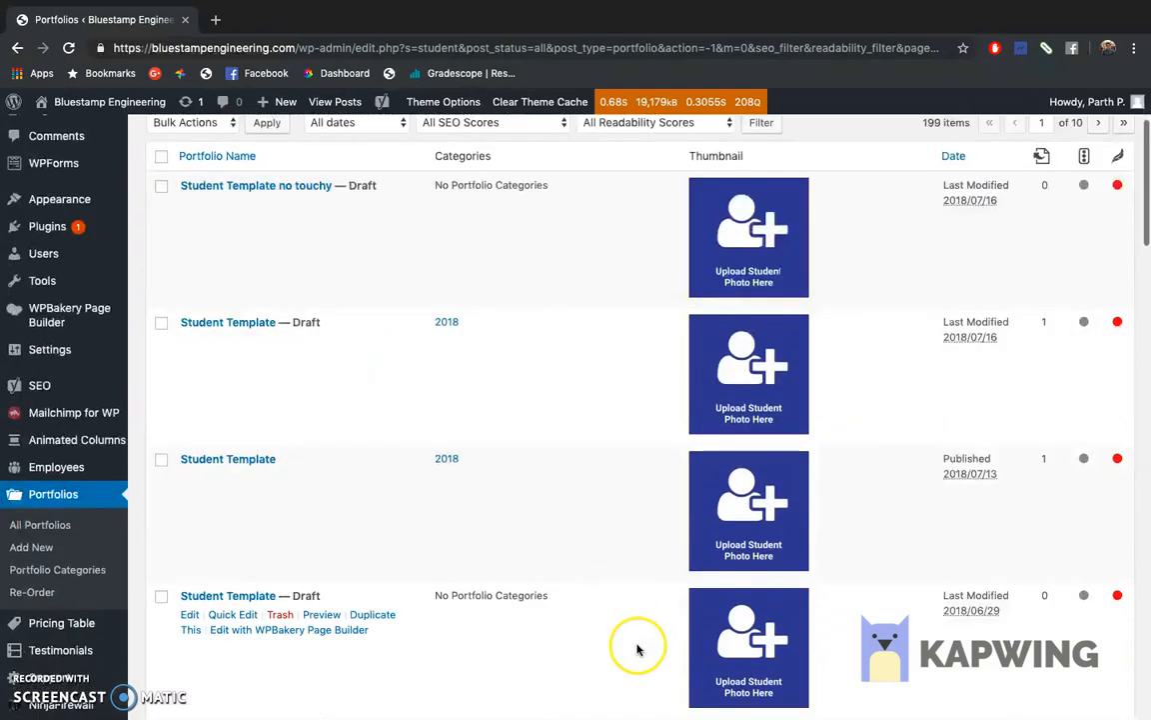
{"action": "scroll", "coordinate": [636, 650], "scroll_direction": "down", "scroll_amount": 1}
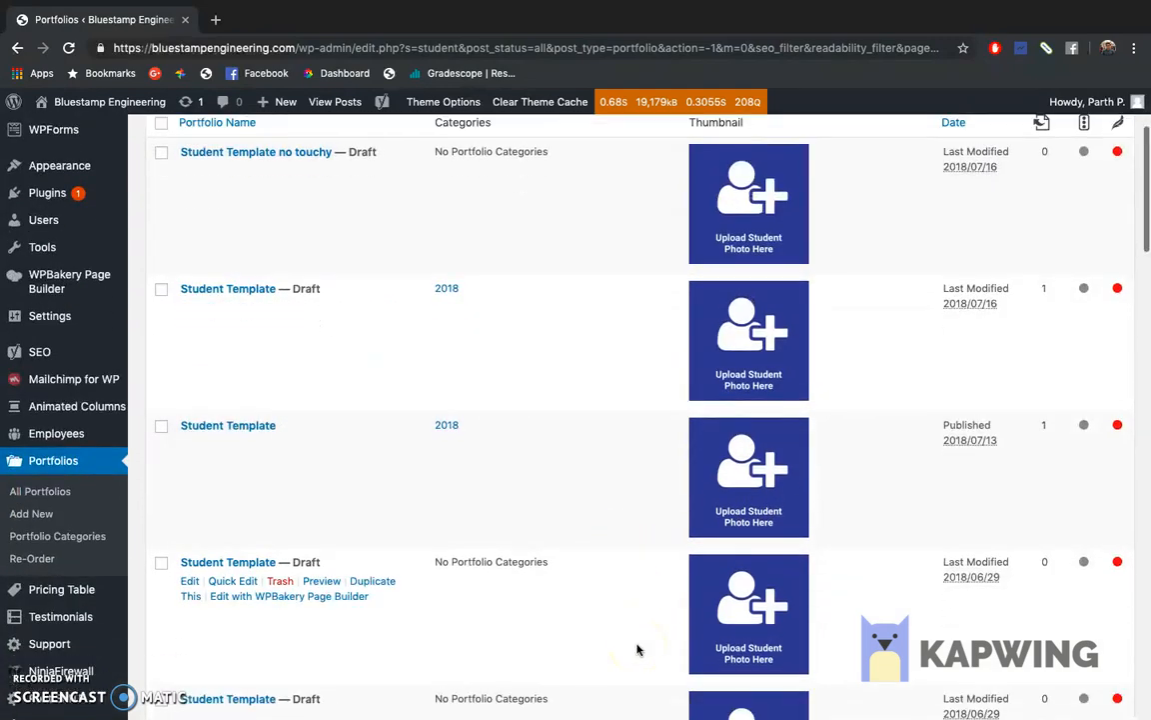
{"action": "left_click", "coordinate": [341, 513]}
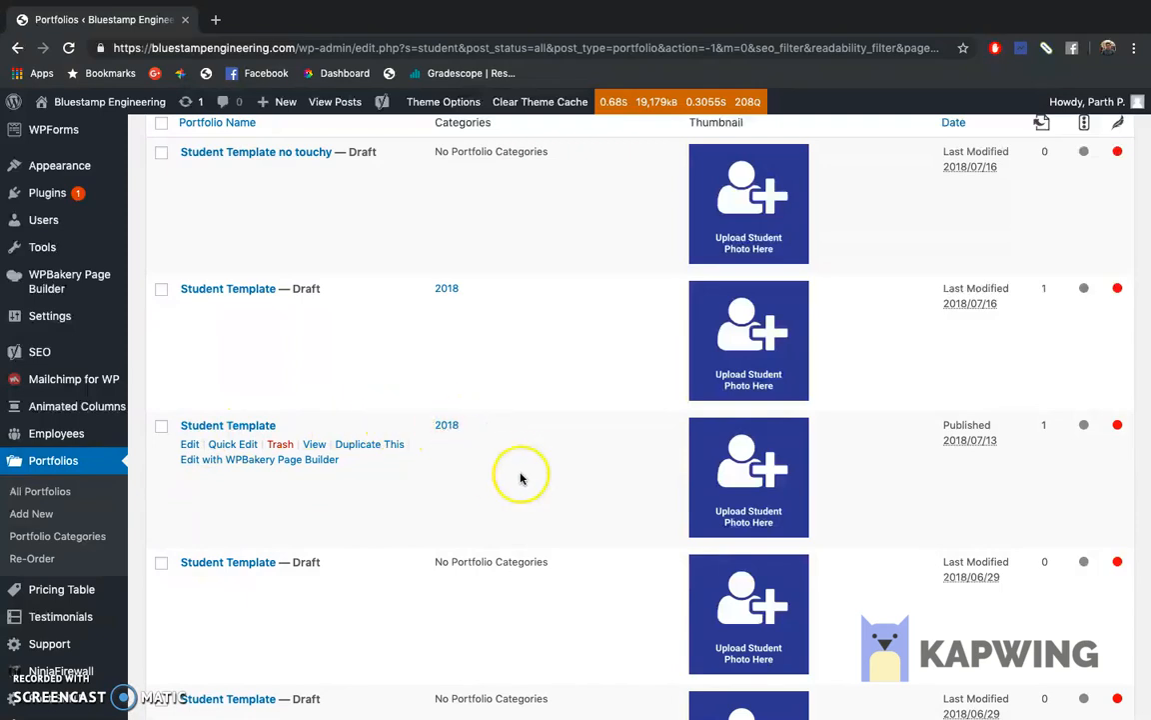
{"action": "left_click", "coordinate": [378, 452]}
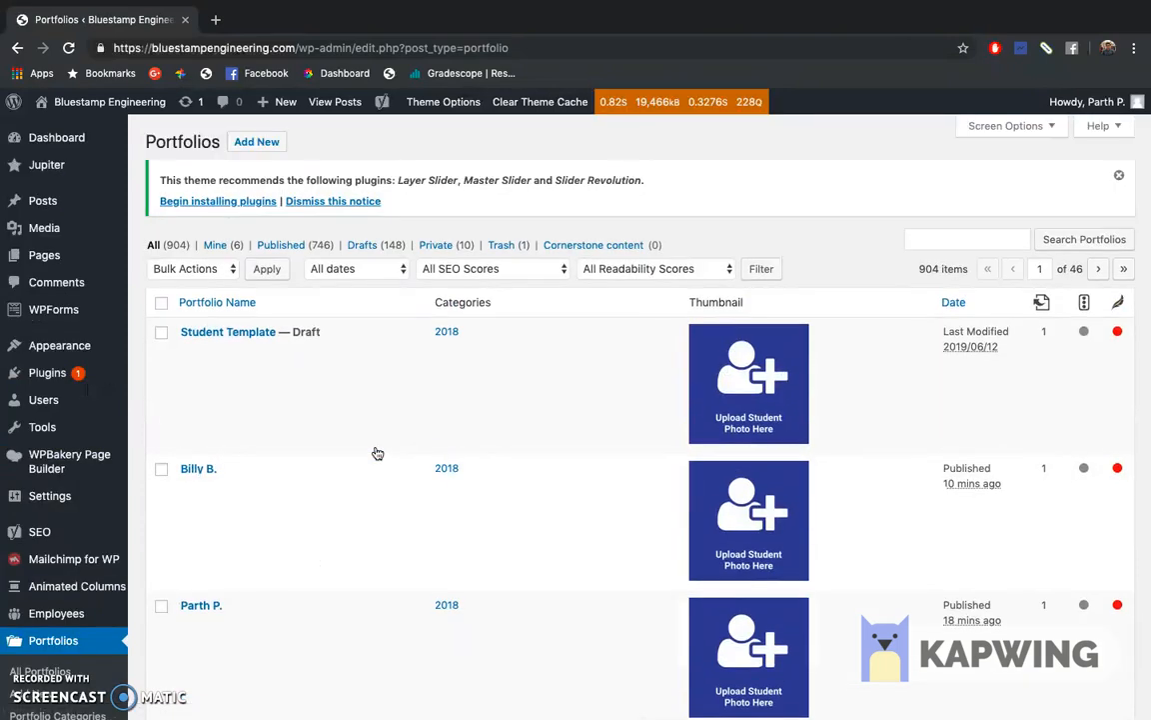
Open the new Student Template draft for editing and look through its page sections
{"action": "mouse_move", "coordinate": [289, 350]}
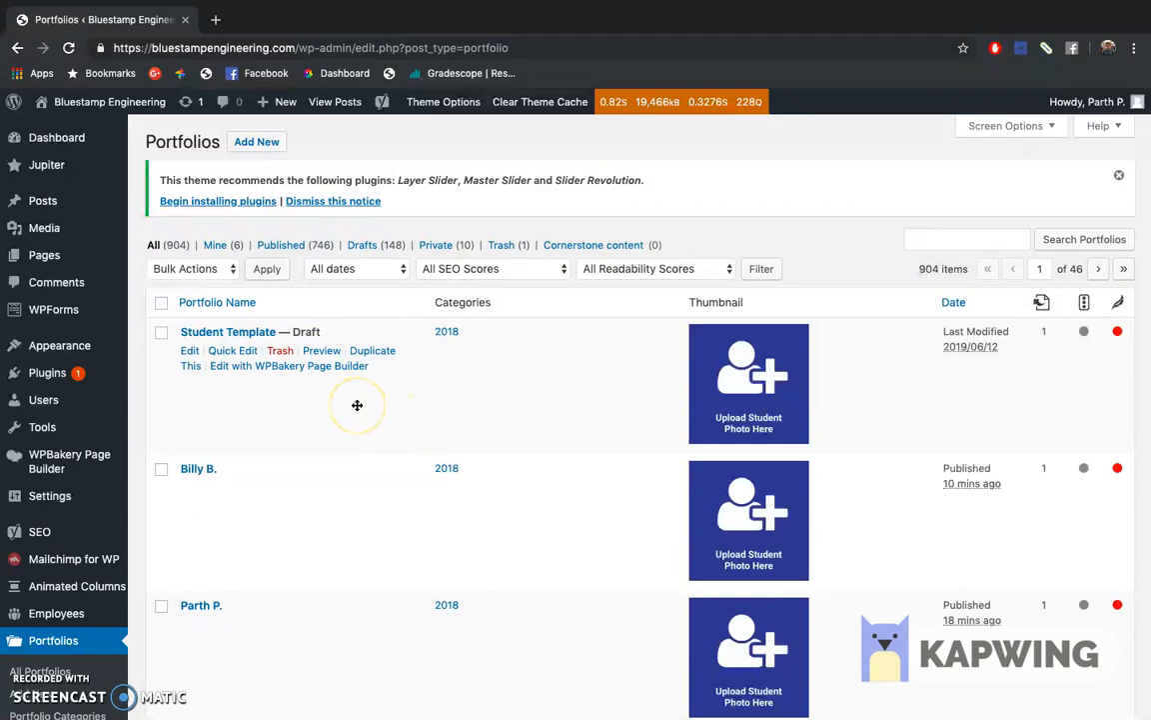
{"action": "left_click", "coordinate": [189, 350]}
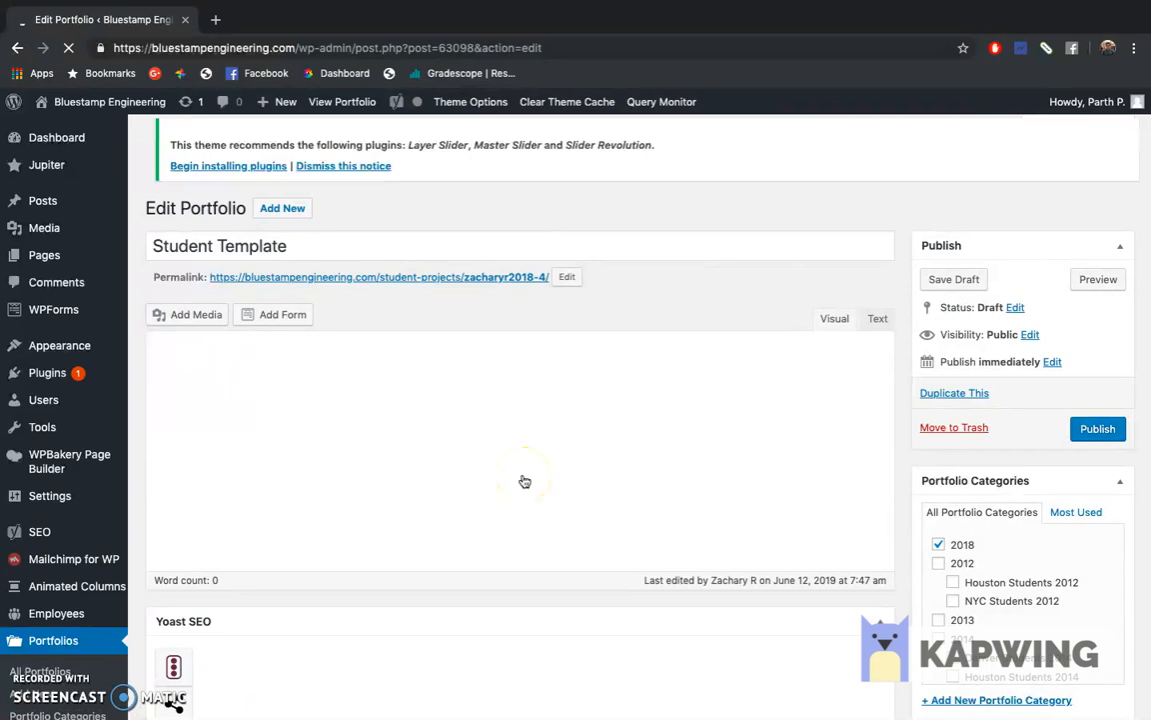
{"action": "scroll", "coordinate": [539, 495], "scroll_direction": "down", "scroll_amount": 5}
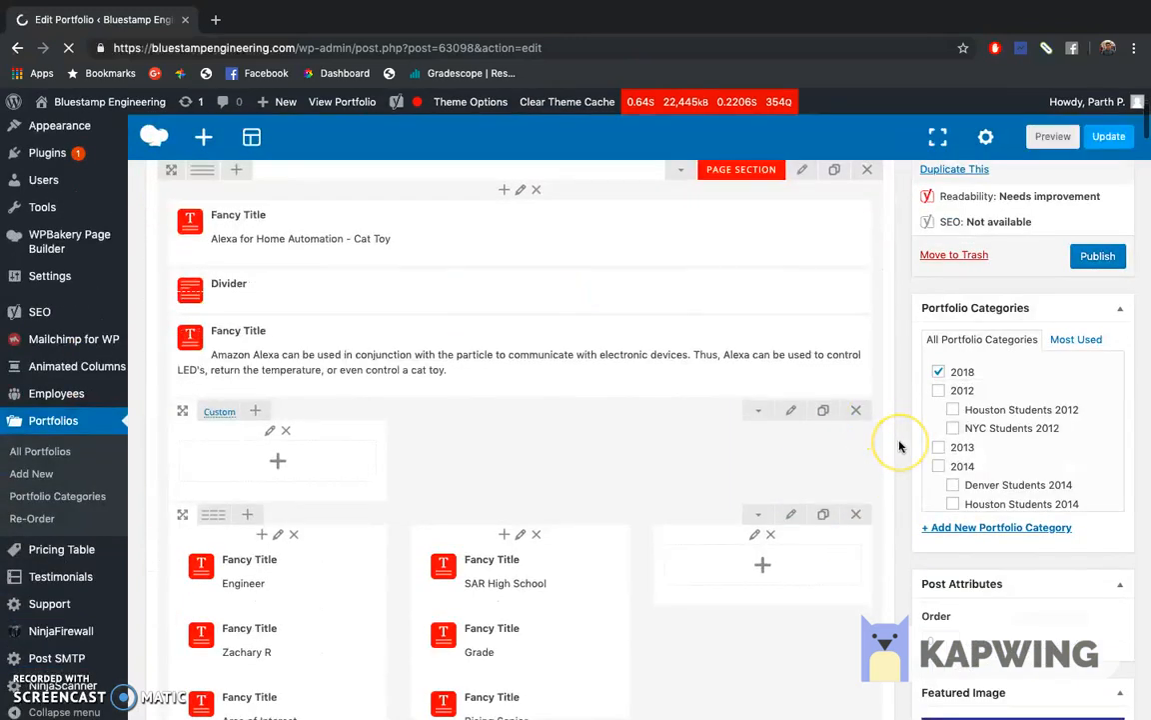
{"action": "scroll", "coordinate": [899, 447], "scroll_direction": "down", "scroll_amount": 3}
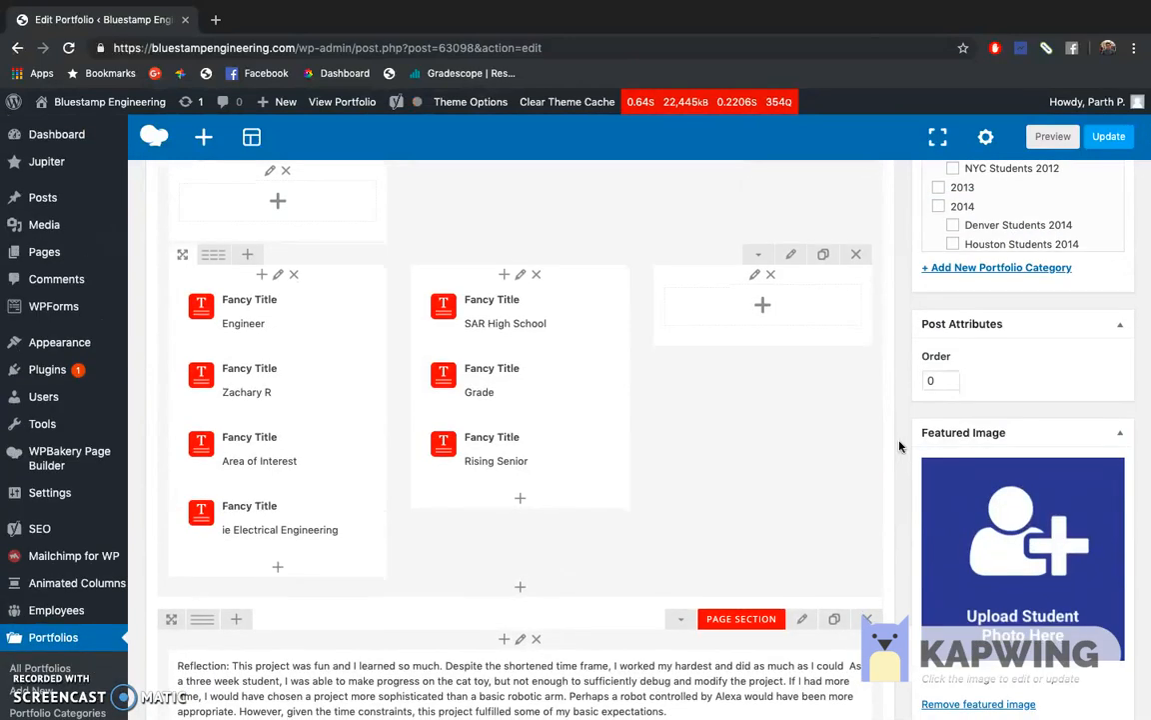
{"action": "scroll", "coordinate": [900, 447], "scroll_direction": "down", "scroll_amount": 4}
{"action": "scroll", "coordinate": [900, 446], "scroll_direction": "down", "scroll_amount": 4}
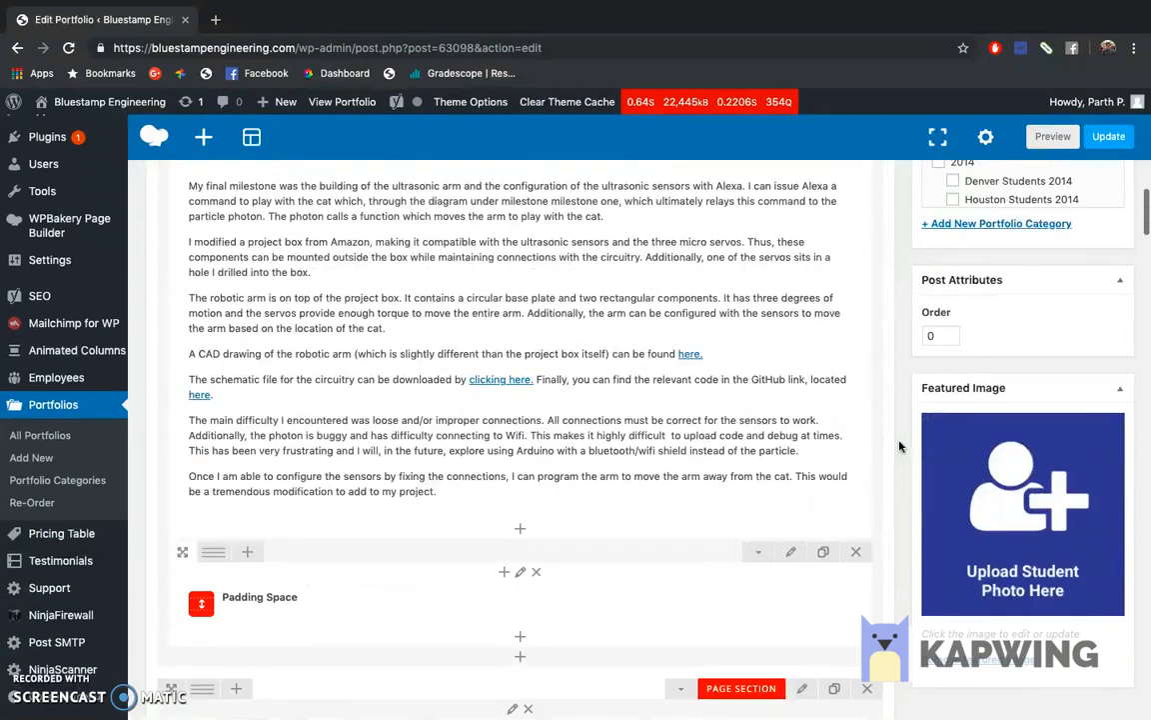
{"action": "scroll", "coordinate": [620, 414], "scroll_direction": "up", "scroll_amount": 12}
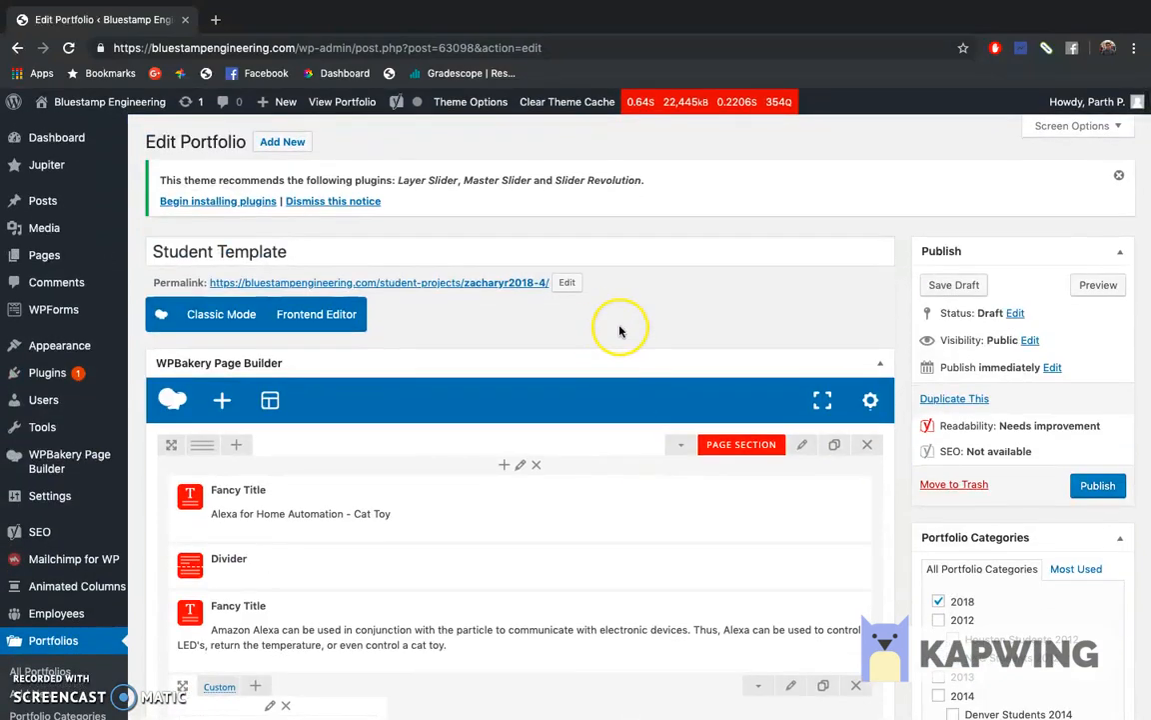
Replace the portfolio title with the student's first name and last initial
{"action": "left_click_drag", "start_coordinate": [354, 257], "coordinate": [118, 227]}
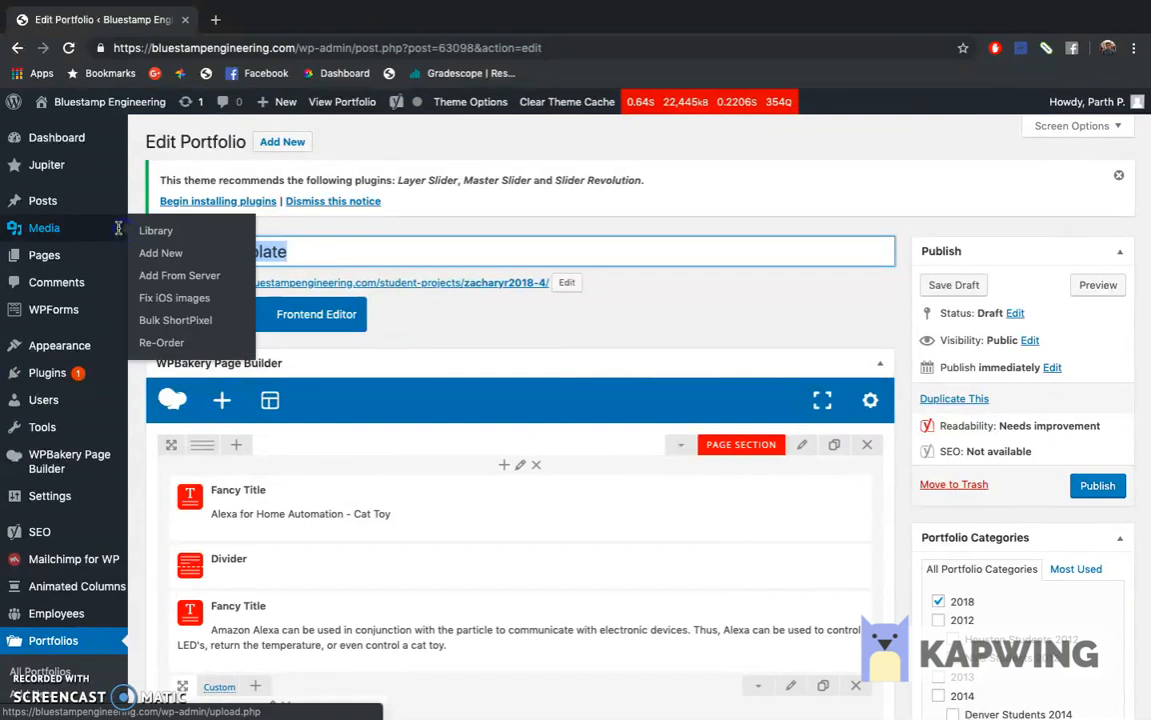
{"action": "key", "text": "BackSpace"}
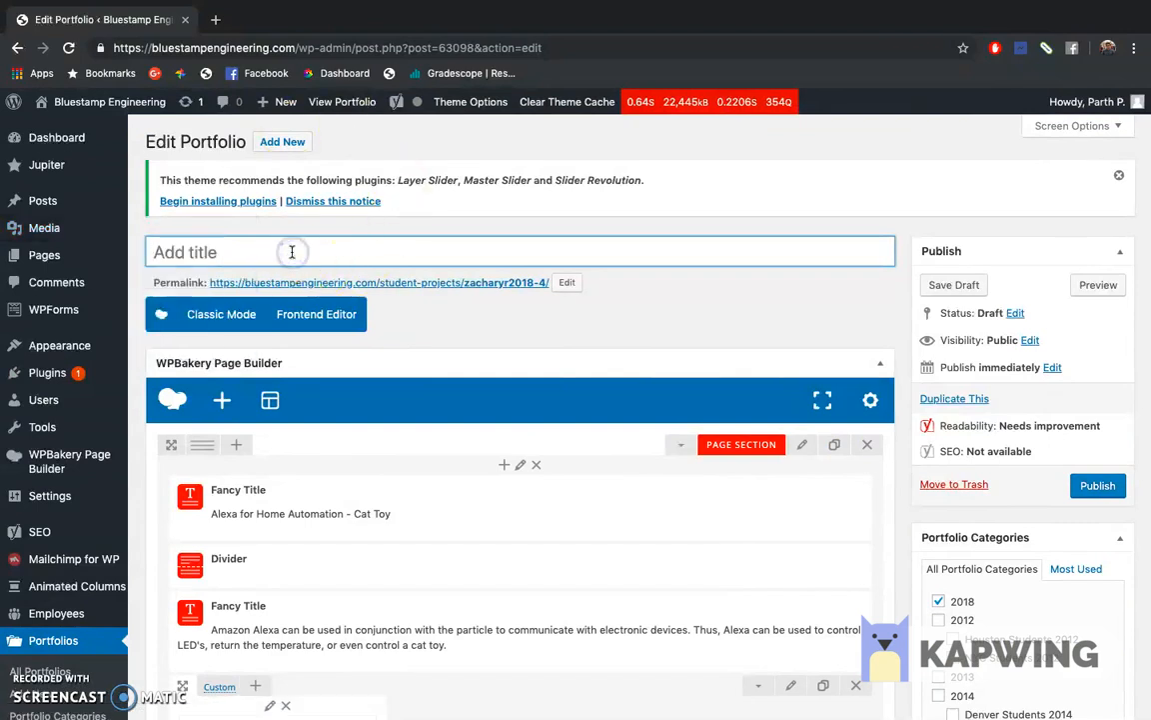
{"action": "type", "text": "Billy J."}
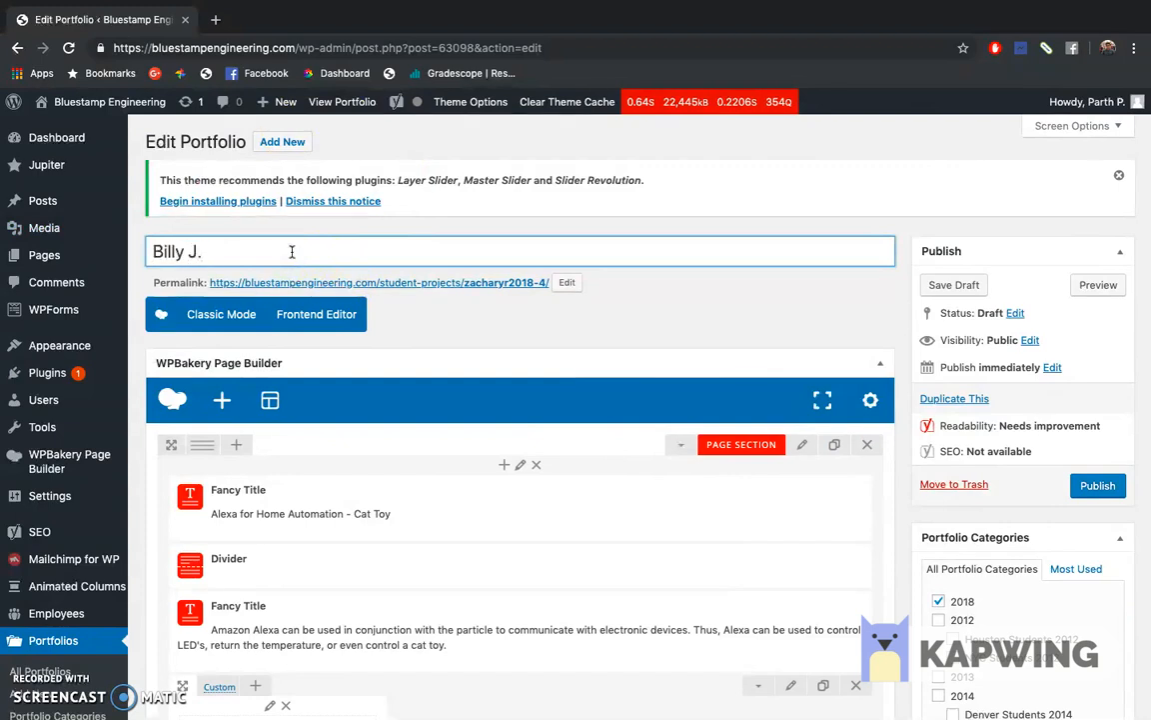
Change the permalink ending to the student's lowercase first name and last initial followed by 2019, and confirm it
{"action": "left_click", "coordinate": [566, 282]}
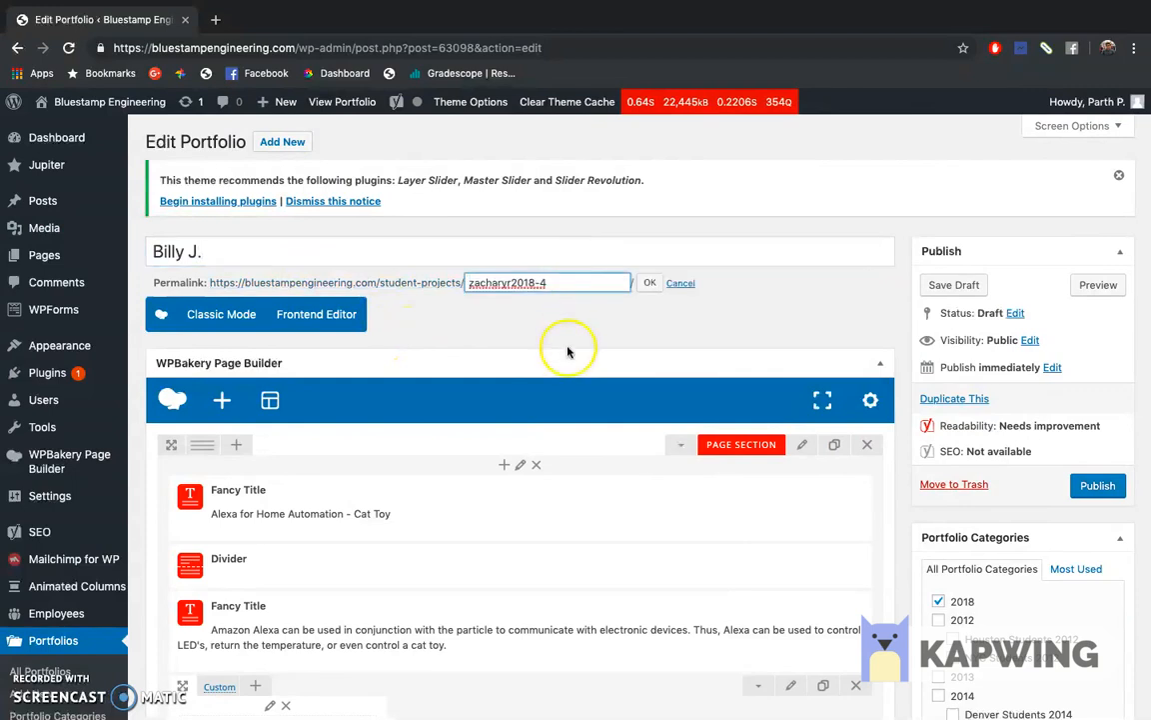
{"action": "left_click_drag", "start_coordinate": [563, 283], "coordinate": [468, 283]}
{"action": "key", "text": "BackSpace"}
{"action": "type", "text": "billyj2019"}
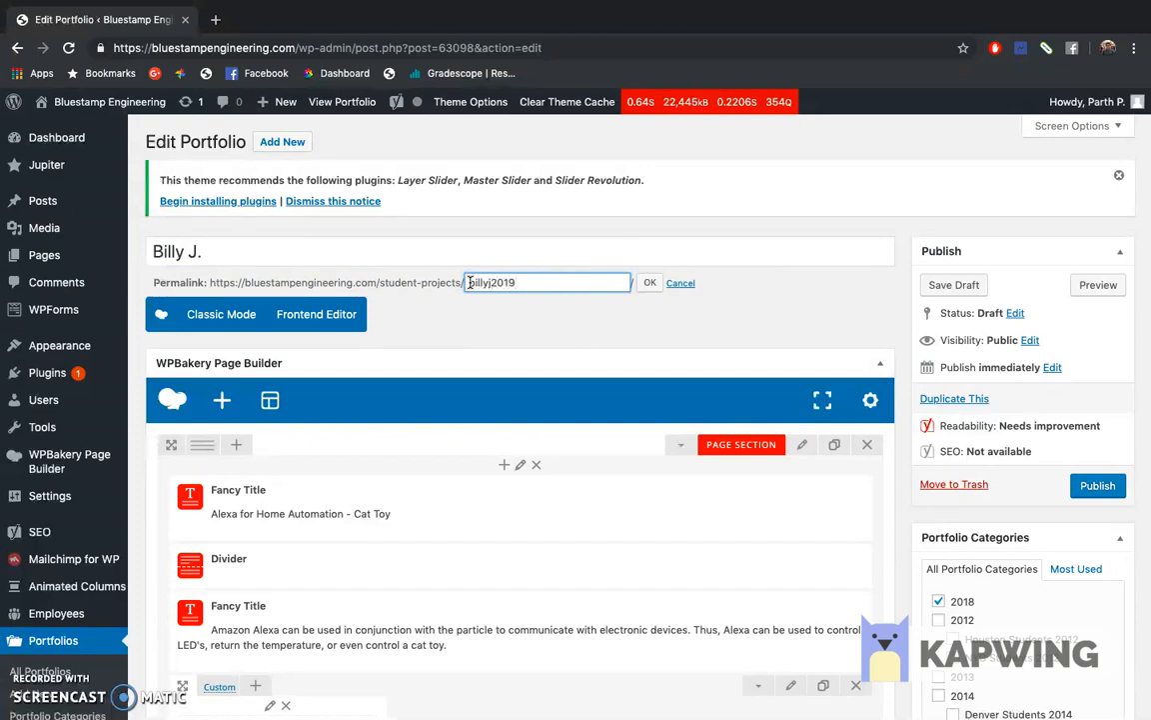
{"action": "left_click", "coordinate": [647, 285]}
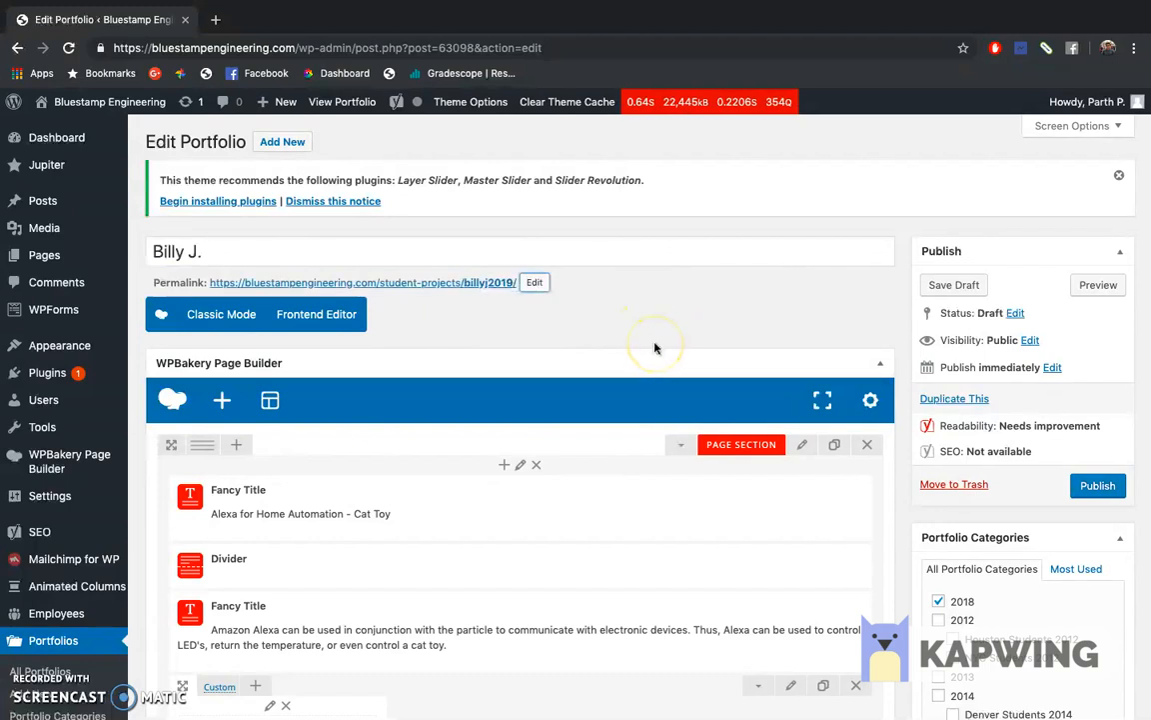
Preview the portfolio page and examine its project introduction, student details and milestone sections
{"action": "left_click", "coordinate": [430, 284]}
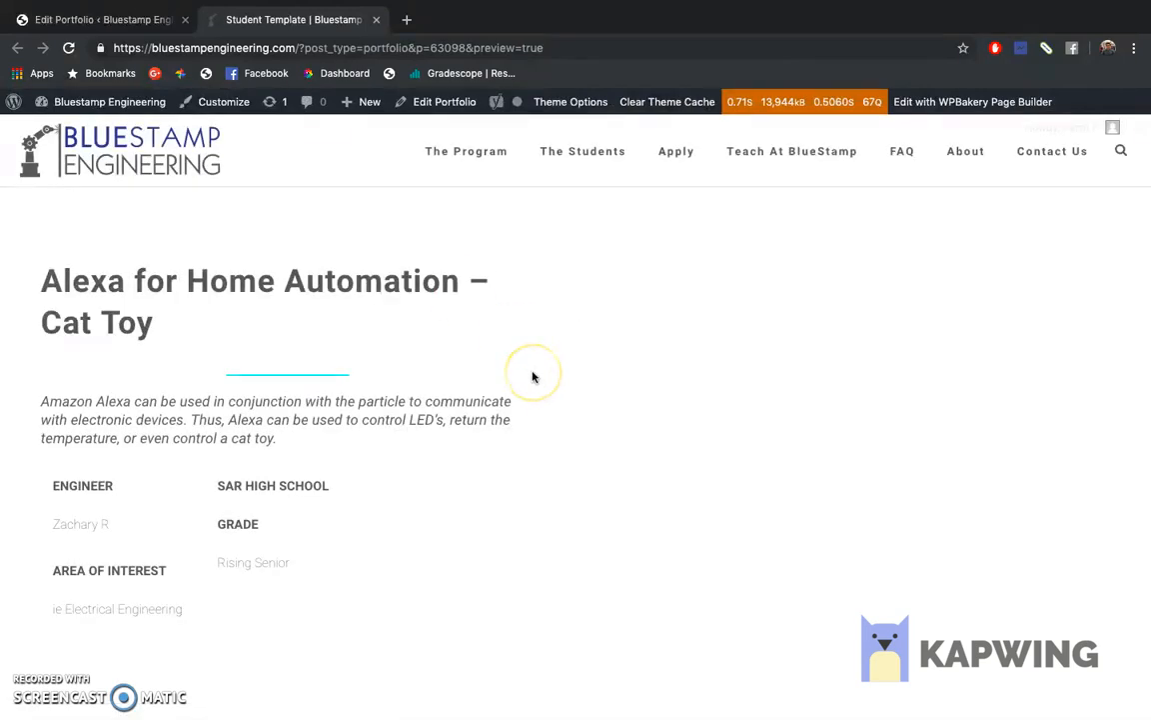
{"action": "scroll", "coordinate": [563, 520], "scroll_direction": "down", "scroll_amount": 15}
{"action": "scroll", "coordinate": [563, 520], "scroll_direction": "down", "scroll_amount": 10}
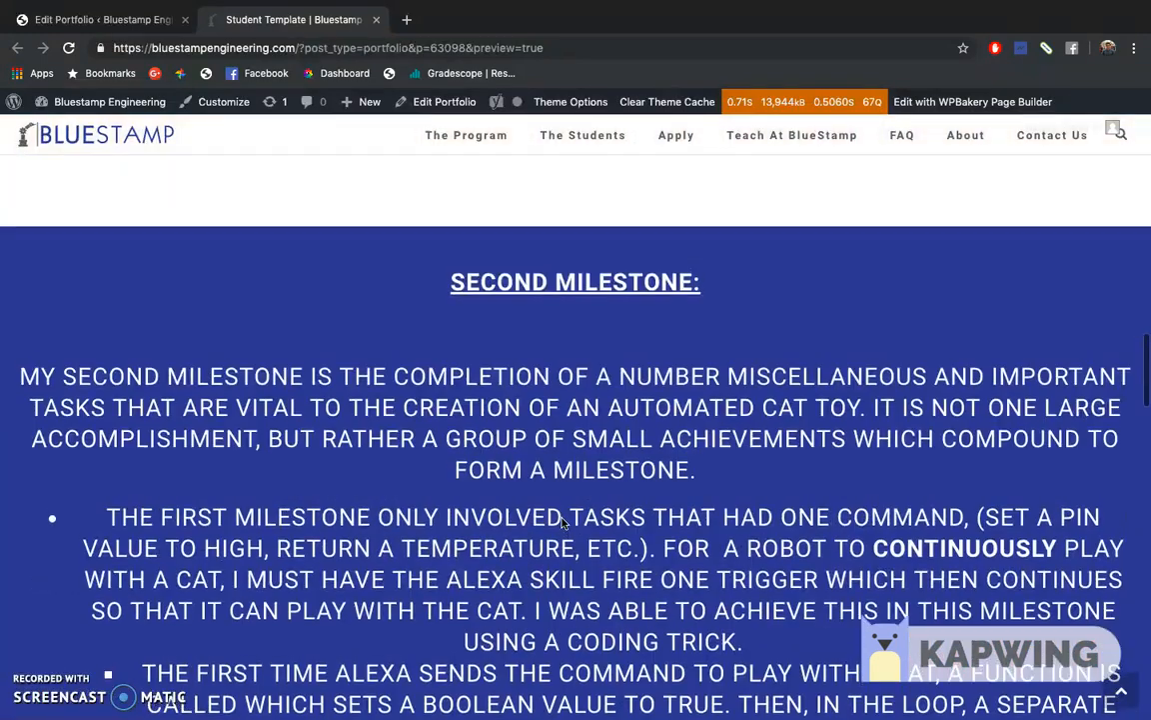
{"action": "scroll", "coordinate": [562, 520], "scroll_direction": "down", "scroll_amount": 10}
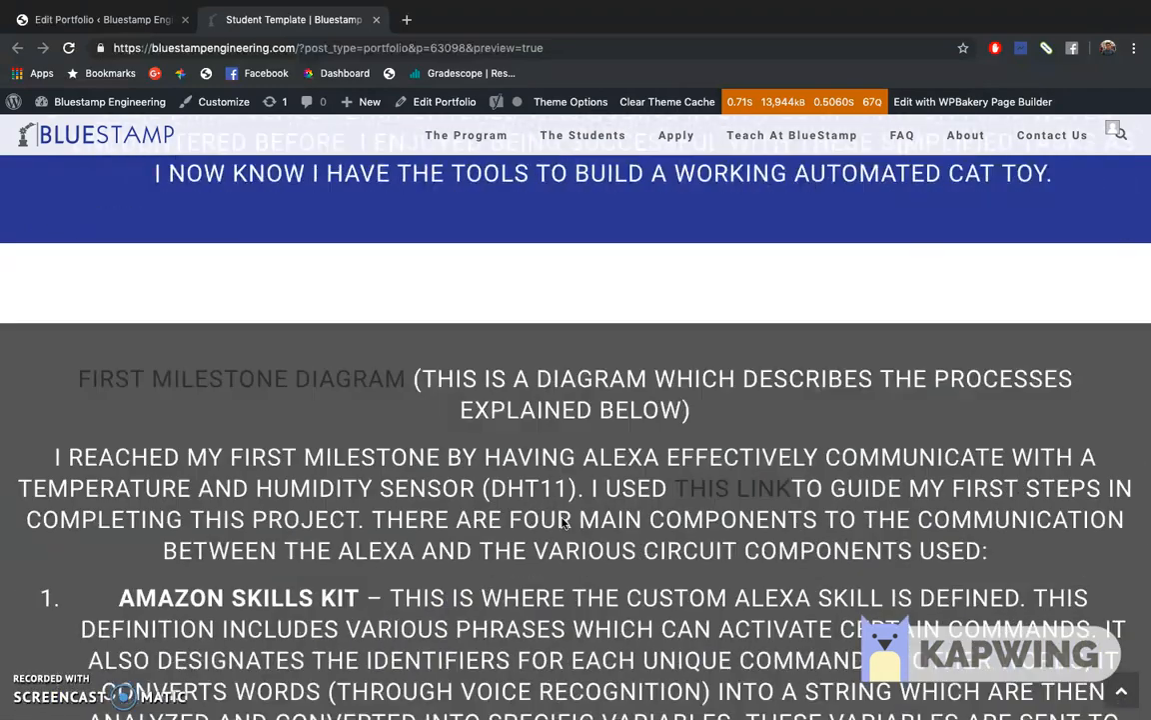
{"action": "scroll", "coordinate": [565, 523], "scroll_direction": "down", "scroll_amount": 10}
{"action": "scroll", "coordinate": [562, 520], "scroll_direction": "down", "scroll_amount": 5}
{"action": "scroll", "coordinate": [563, 522], "scroll_direction": "up", "scroll_amount": 15}
{"action": "scroll", "coordinate": [563, 521], "scroll_direction": "up", "scroll_amount": 20}
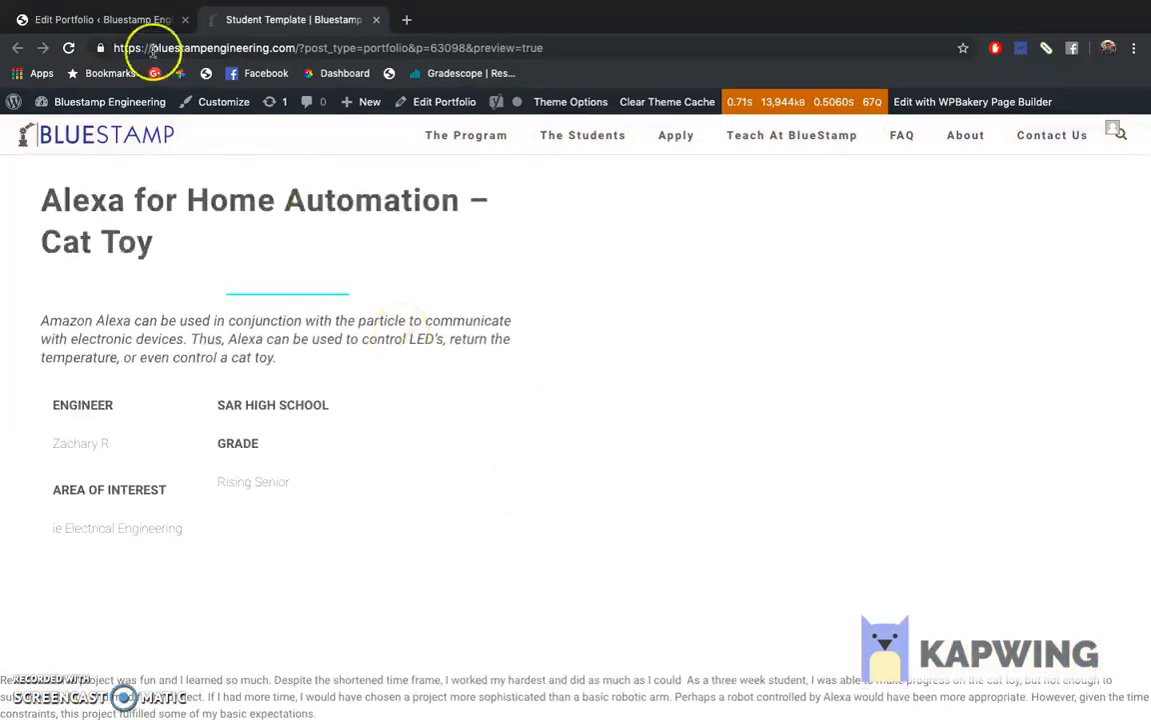
Return to the portfolio editor and replace the name in the Fancy Title below Engineer with the student's name, saving the change
{"action": "left_click", "coordinate": [134, 18]}
{"action": "scroll", "coordinate": [291, 463], "scroll_direction": "down", "scroll_amount": 5}
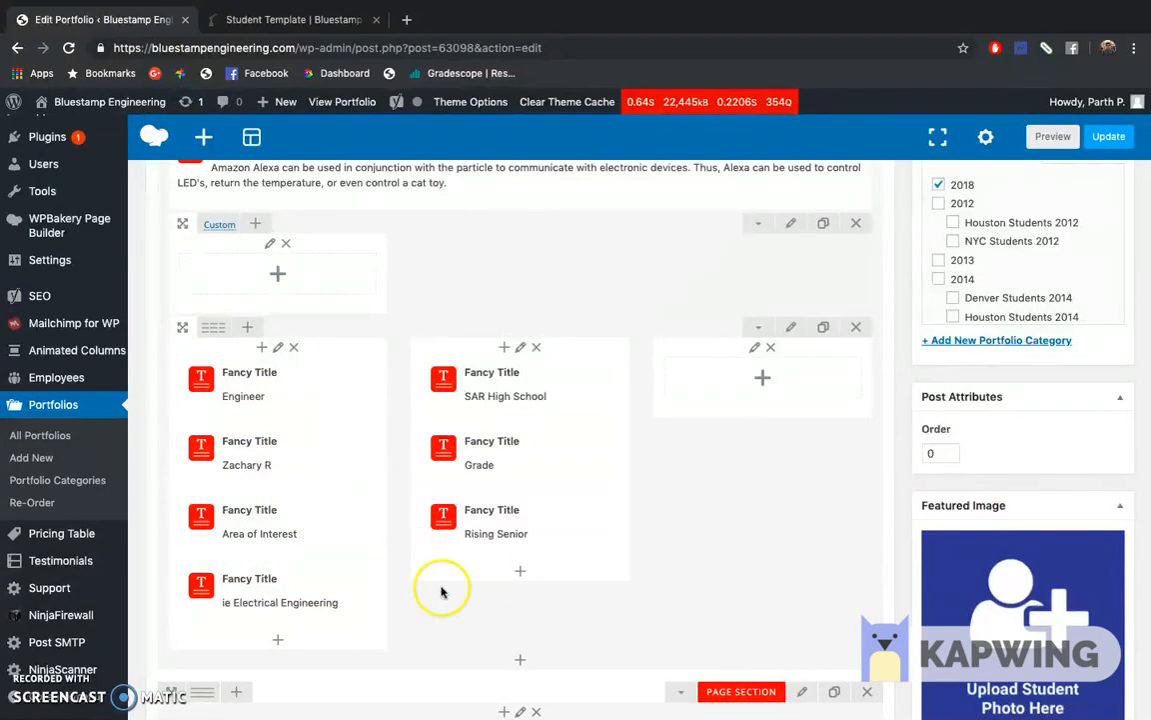
{"action": "scroll", "coordinate": [442, 593], "scroll_direction": "down", "scroll_amount": 1}
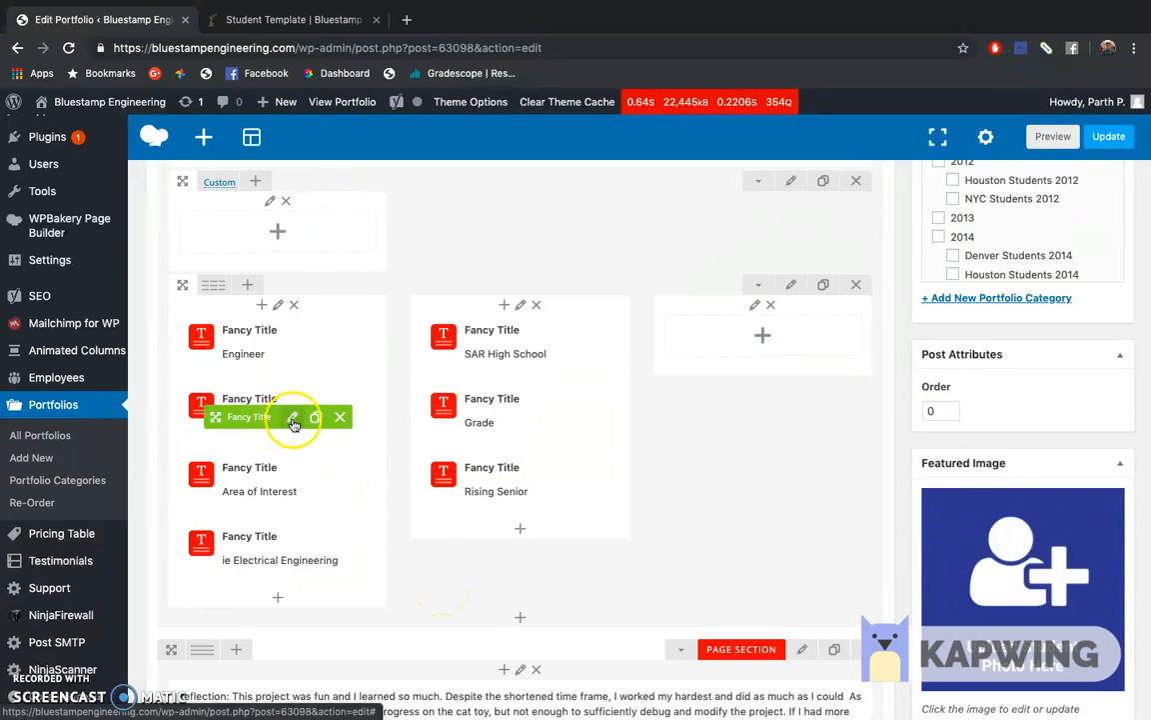
{"action": "left_click", "coordinate": [293, 417]}
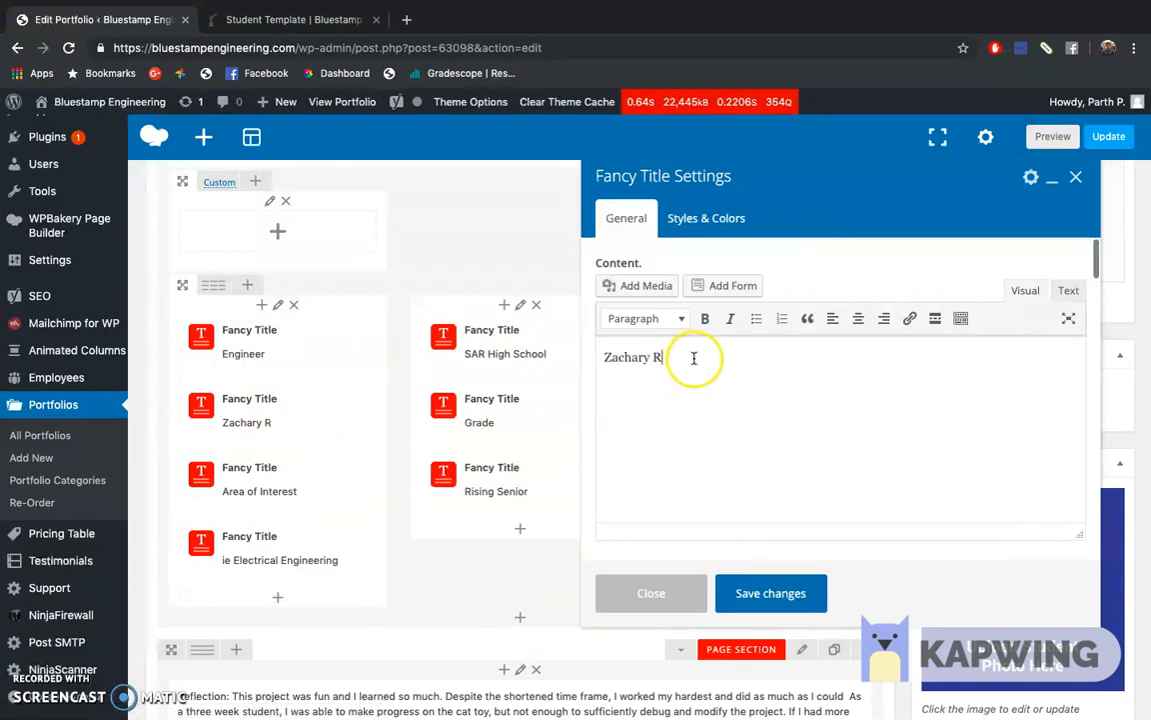
{"action": "left_click_drag", "start_coordinate": [668, 357], "coordinate": [595, 360]}
{"action": "key", "text": "BackSpace"}
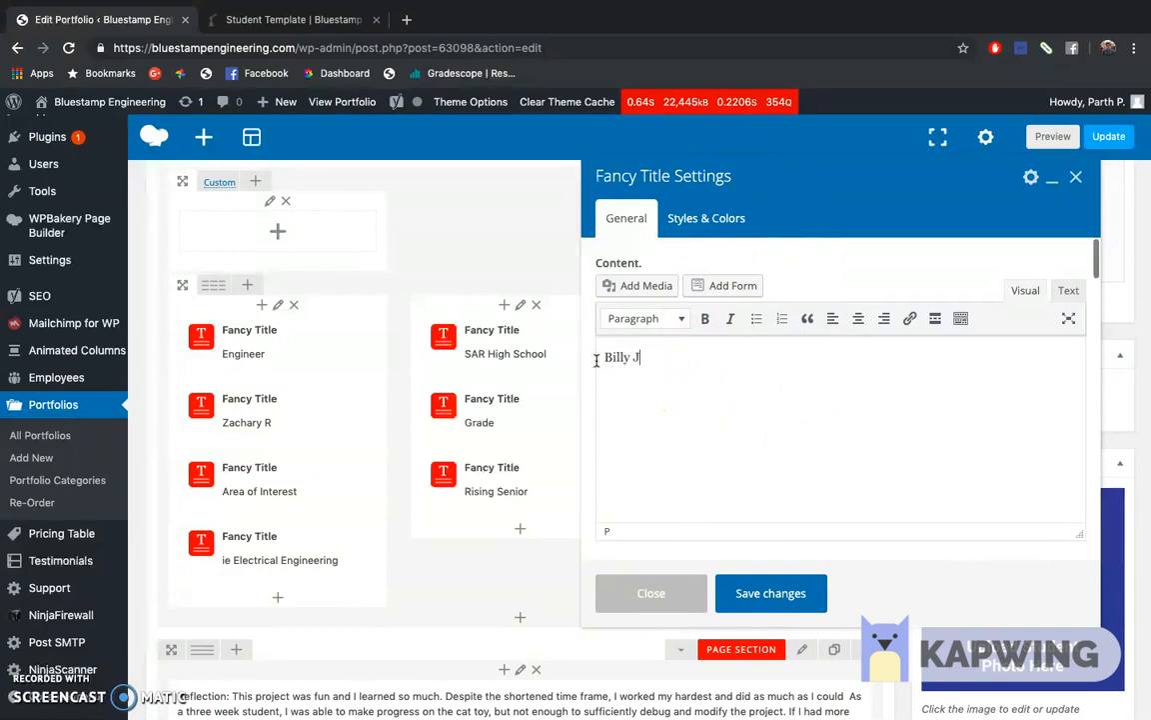
{"action": "left_click", "coordinate": [784, 597]}
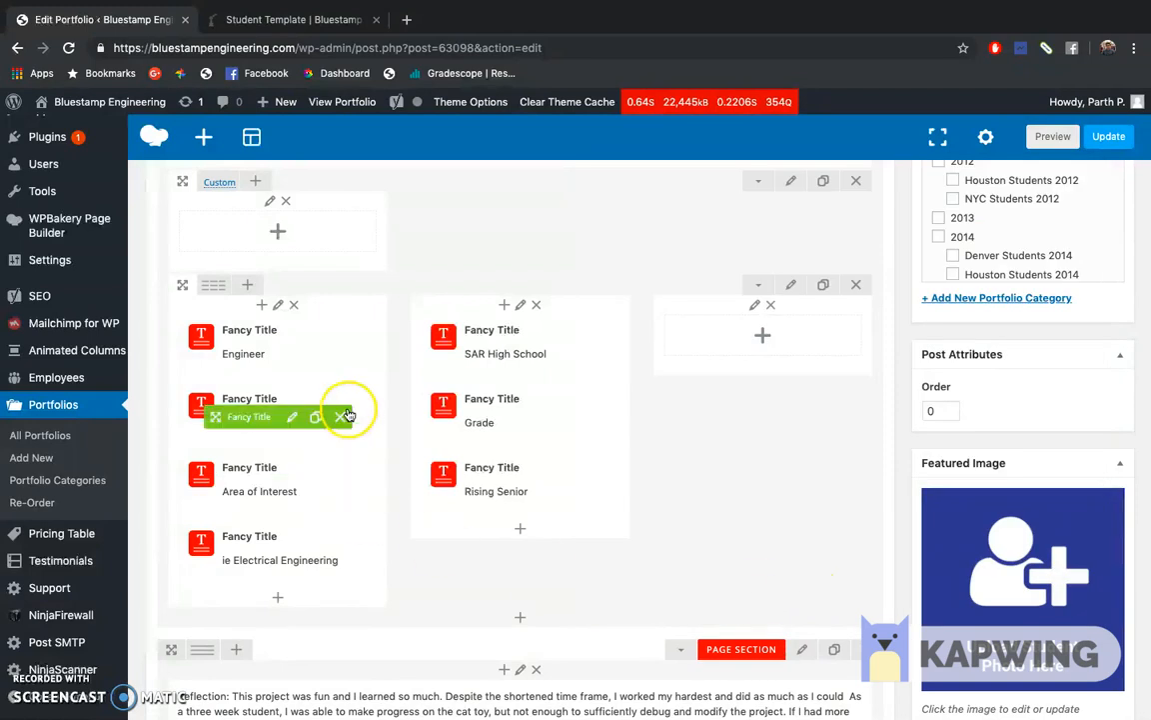
Publish the student's portfolio
{"action": "scroll", "coordinate": [708, 512], "scroll_direction": "up", "scroll_amount": 2}
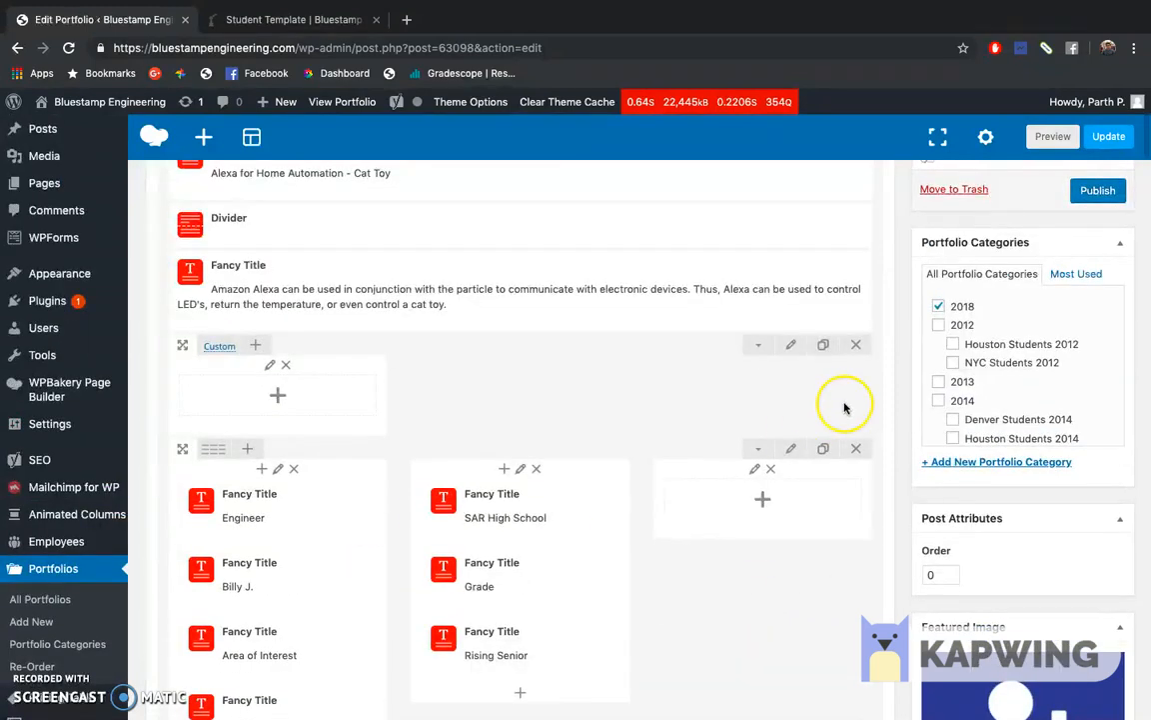
{"action": "left_click", "coordinate": [1093, 193]}
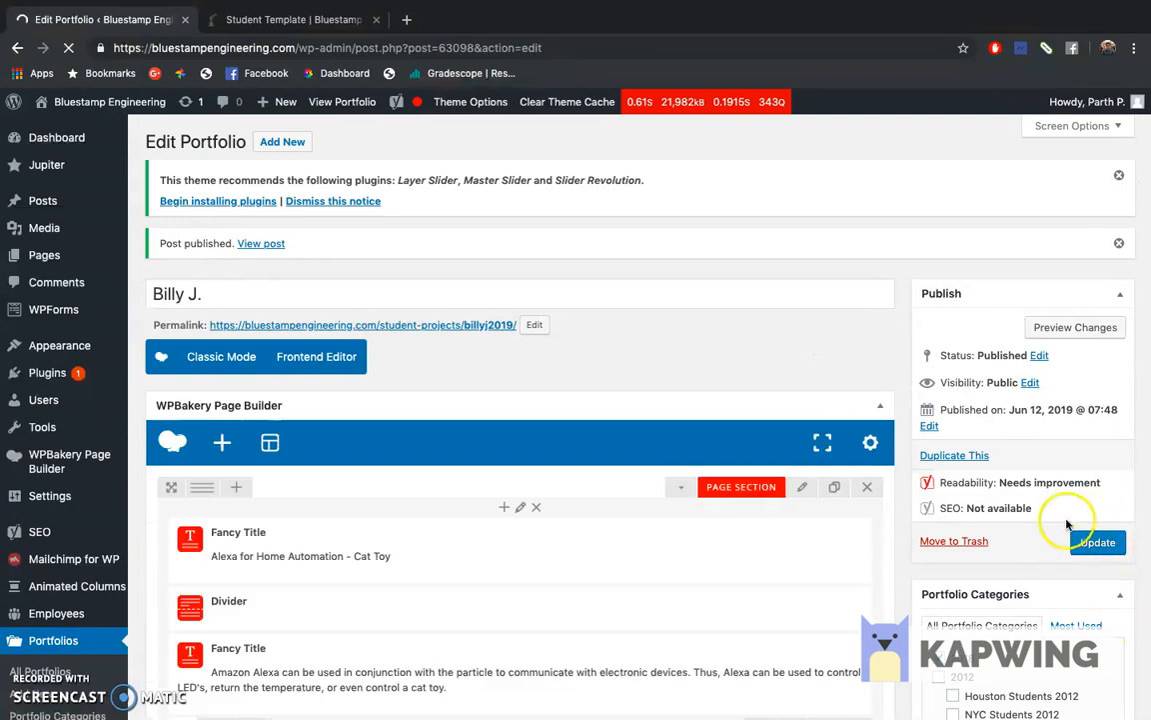
{"action": "left_click", "coordinate": [1097, 539]}
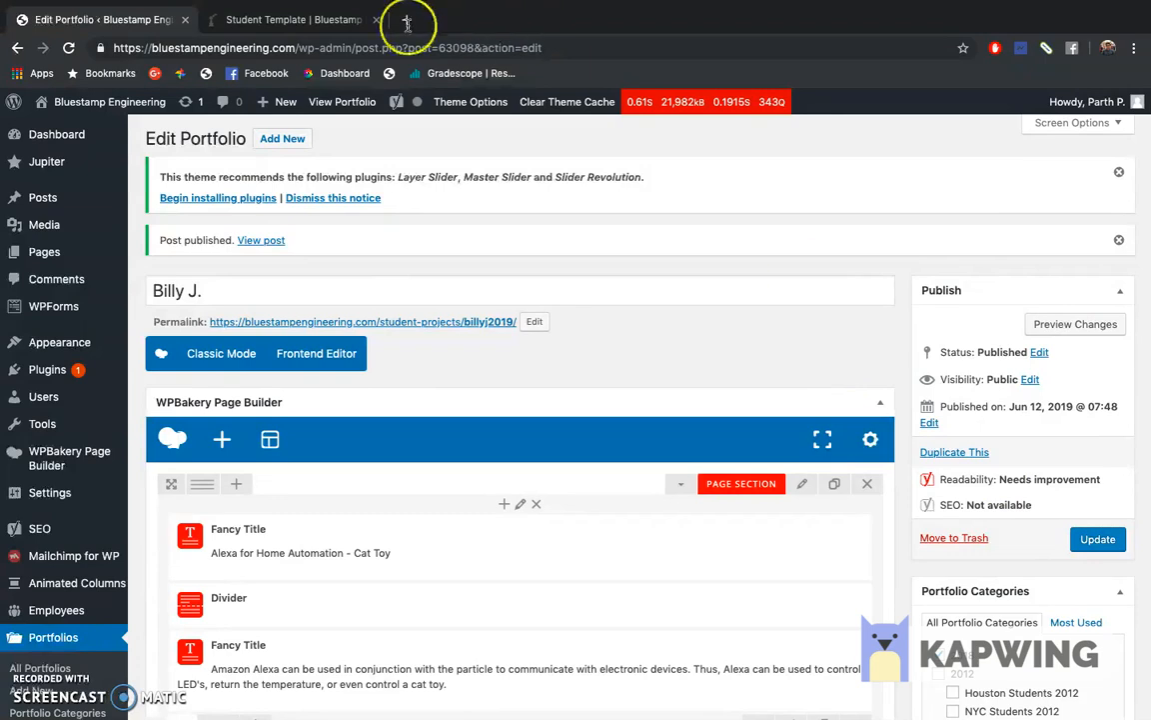
Reload the published portfolio page and check the student's name below Engineer
{"action": "left_click", "coordinate": [299, 19]}
{"action": "left_click", "coordinate": [68, 47]}
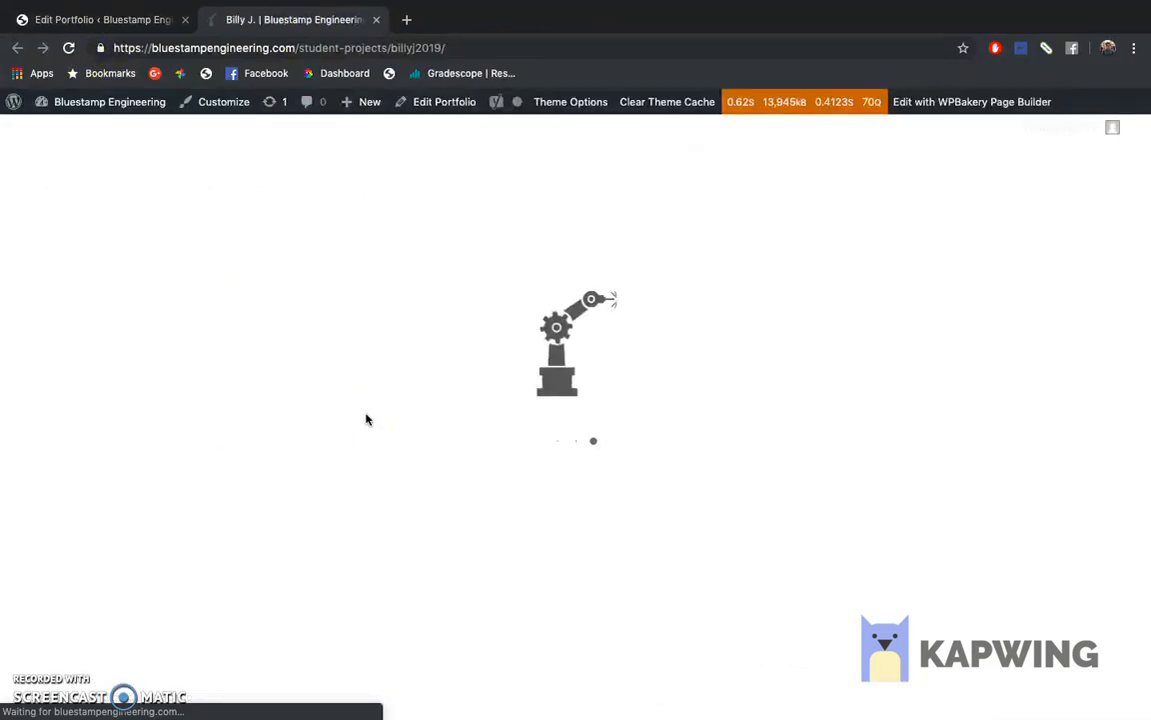
{"action": "left_click", "coordinate": [46, 526]}
{"action": "left_click_drag", "start_coordinate": [45, 526], "coordinate": [91, 527]}
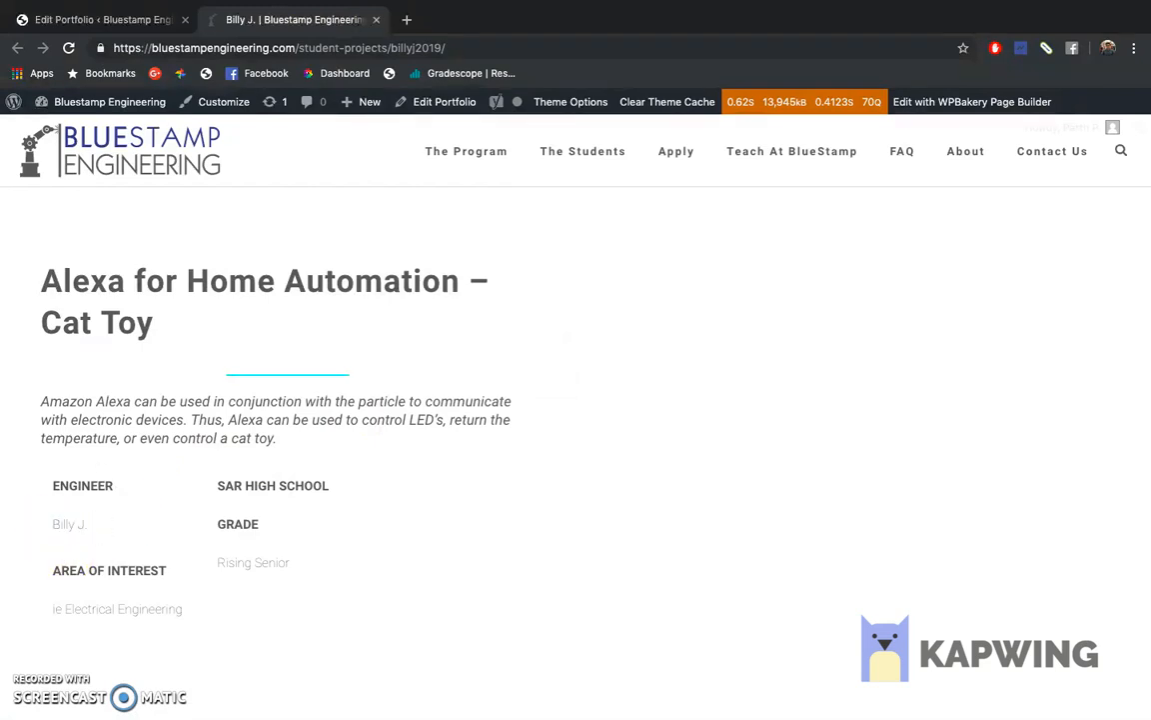
Return to the portfolio editor and add a Video Player element to the empty page section below the first milestone
{"action": "left_click", "coordinate": [113, 18]}
{"action": "scroll", "coordinate": [479, 560], "scroll_direction": "down", "scroll_amount": 10}
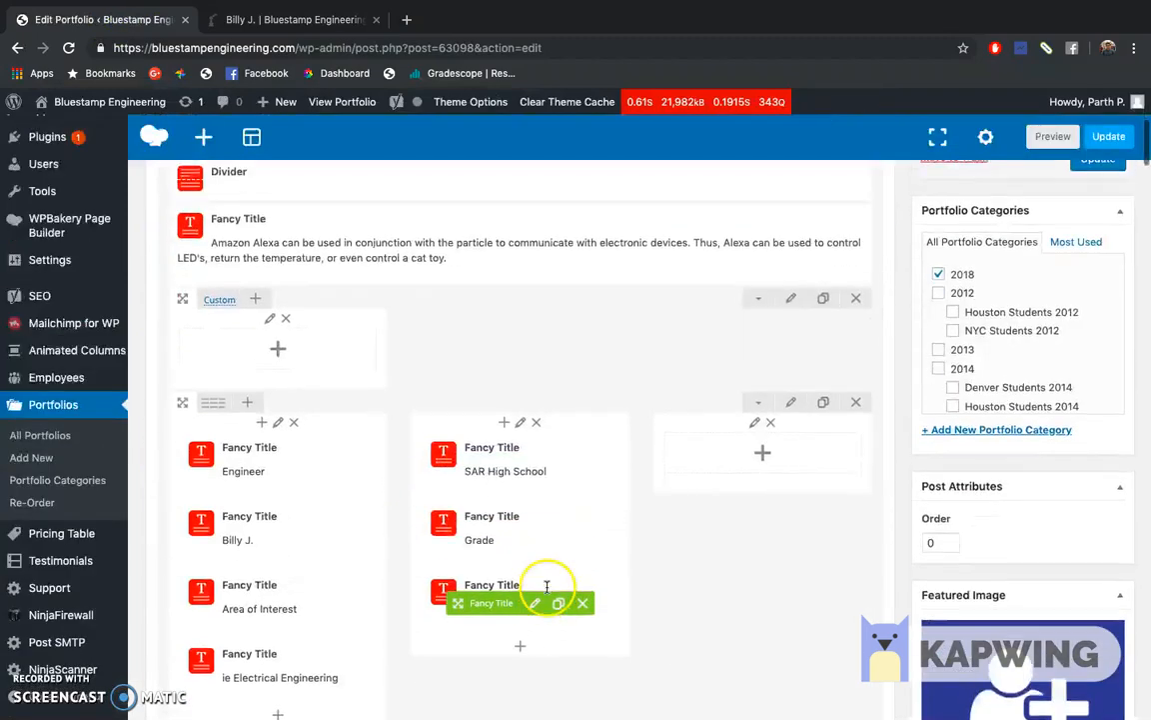
{"action": "scroll", "coordinate": [707, 585], "scroll_direction": "down", "scroll_amount": 10}
{"action": "scroll", "coordinate": [704, 590], "scroll_direction": "down", "scroll_amount": 15}
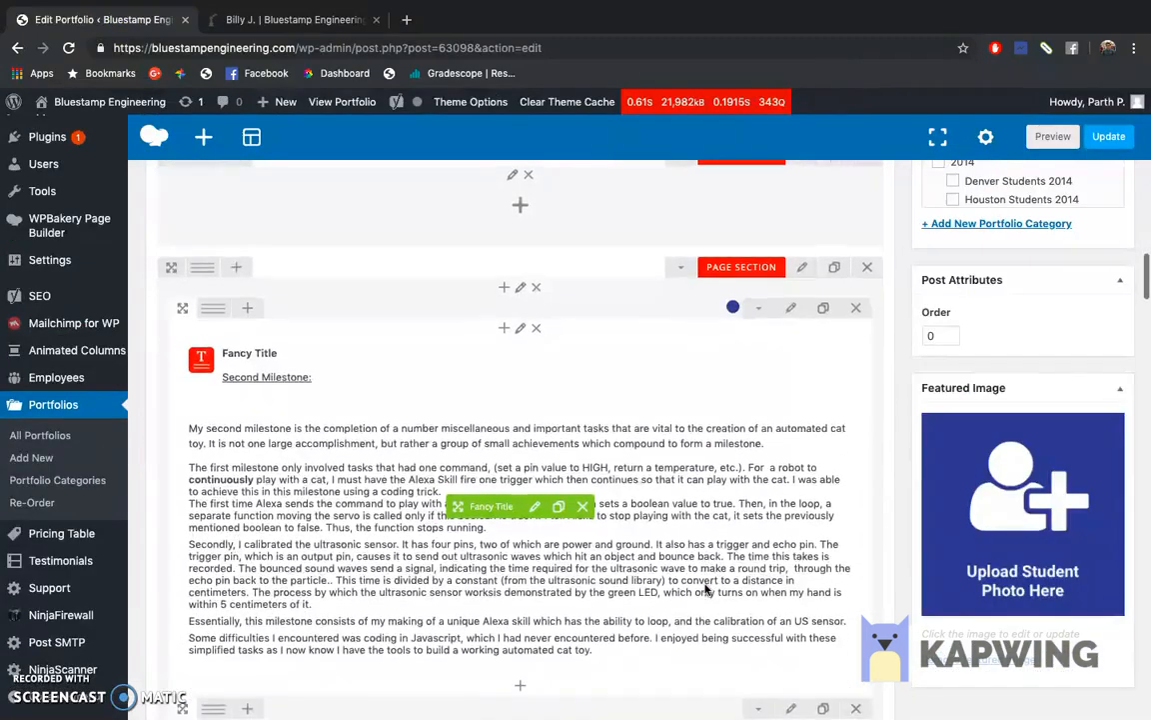
{"action": "scroll", "coordinate": [705, 589], "scroll_direction": "up", "scroll_amount": 10}
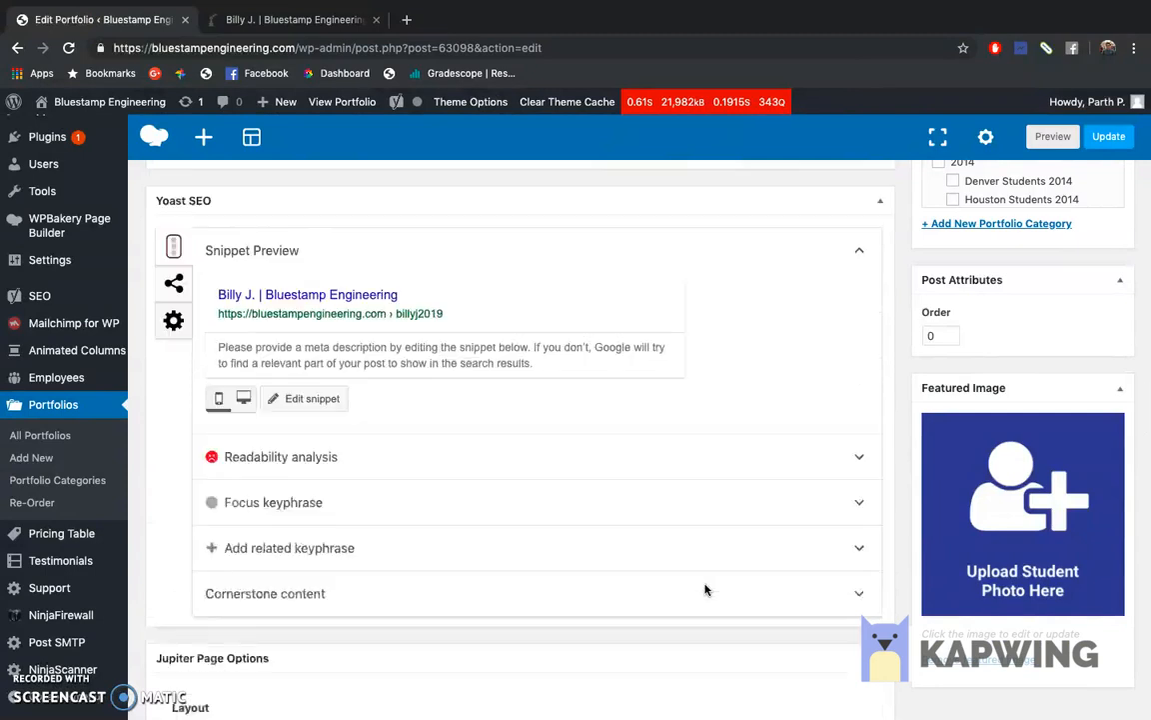
{"action": "scroll", "coordinate": [590, 498], "scroll_direction": "down", "scroll_amount": 1}
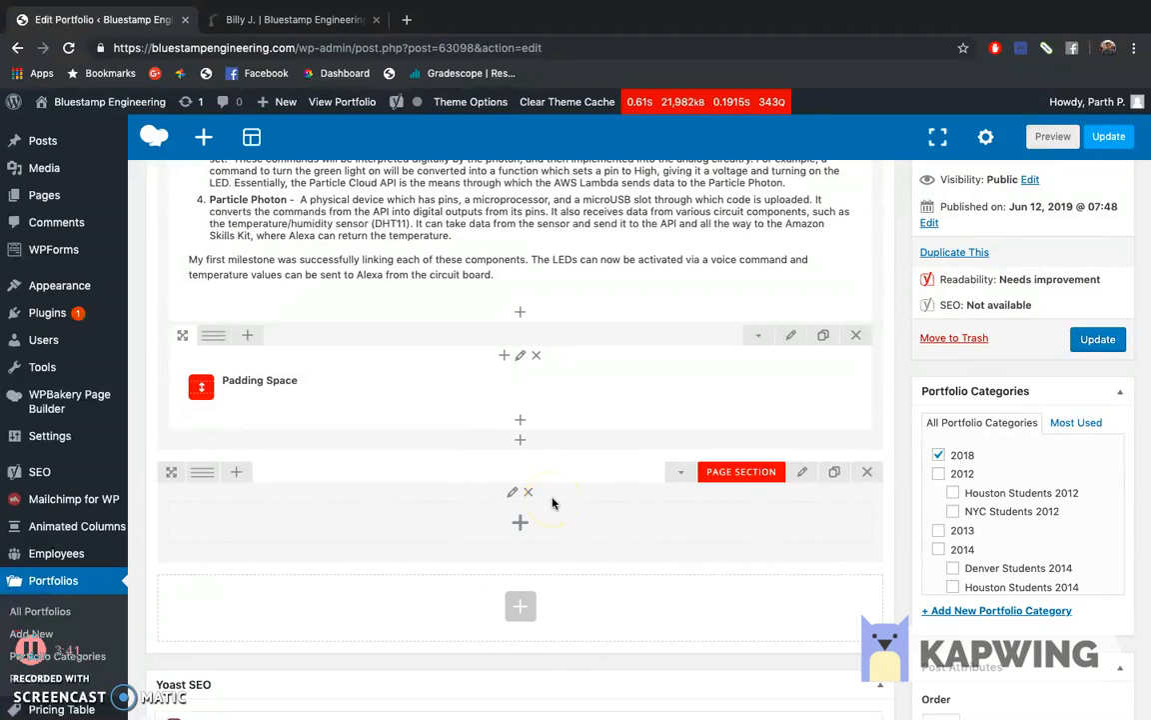
{"action": "left_click", "coordinate": [520, 521]}
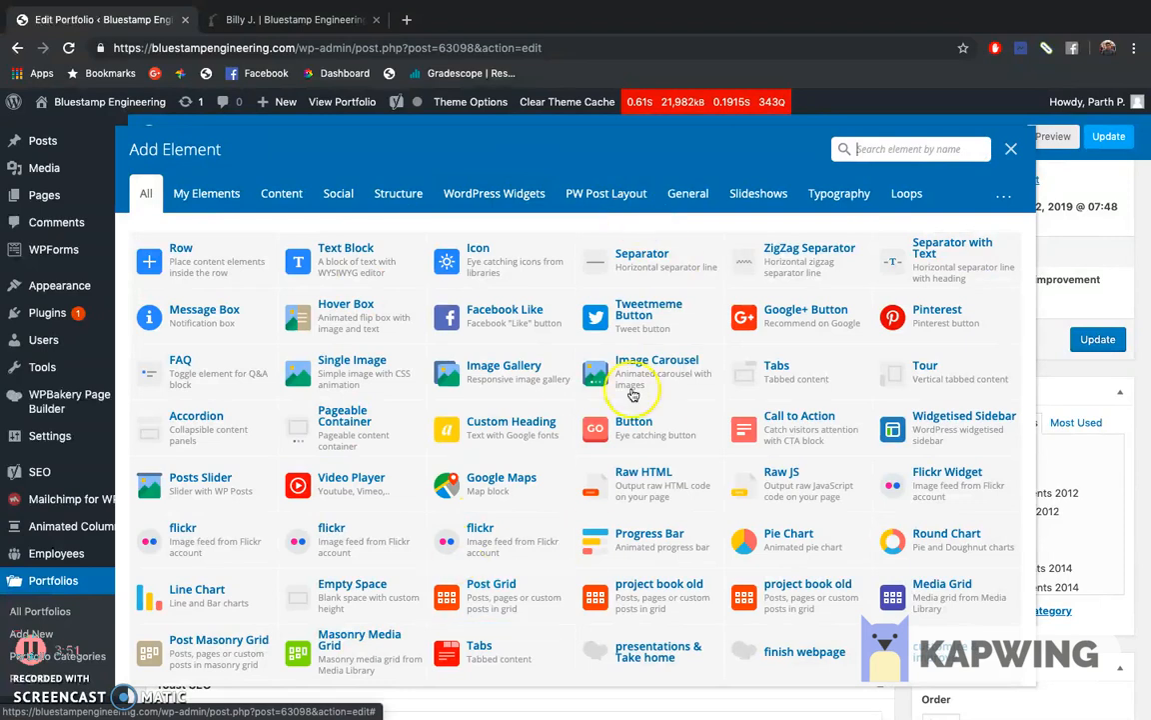
{"action": "left_click", "coordinate": [367, 494]}
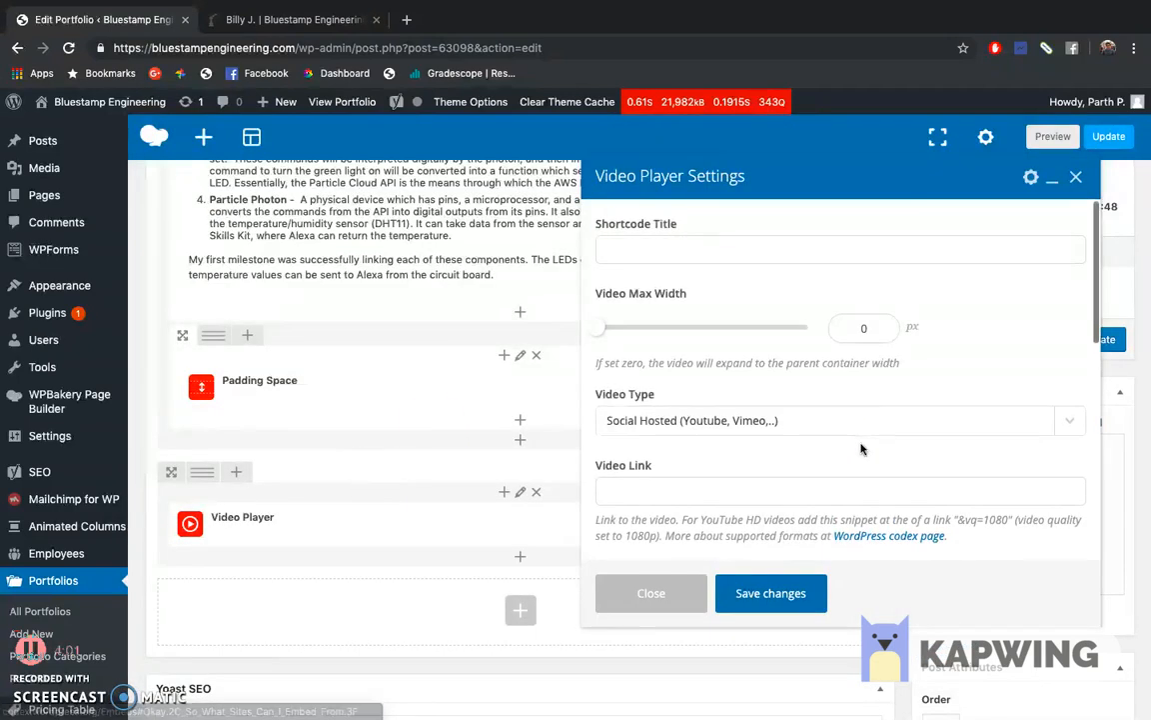
{"action": "scroll", "coordinate": [861, 449], "scroll_direction": "down", "scroll_amount": 3}
{"action": "scroll", "coordinate": [862, 449], "scroll_direction": "up", "scroll_amount": 3}
{"action": "left_click", "coordinate": [750, 251]}
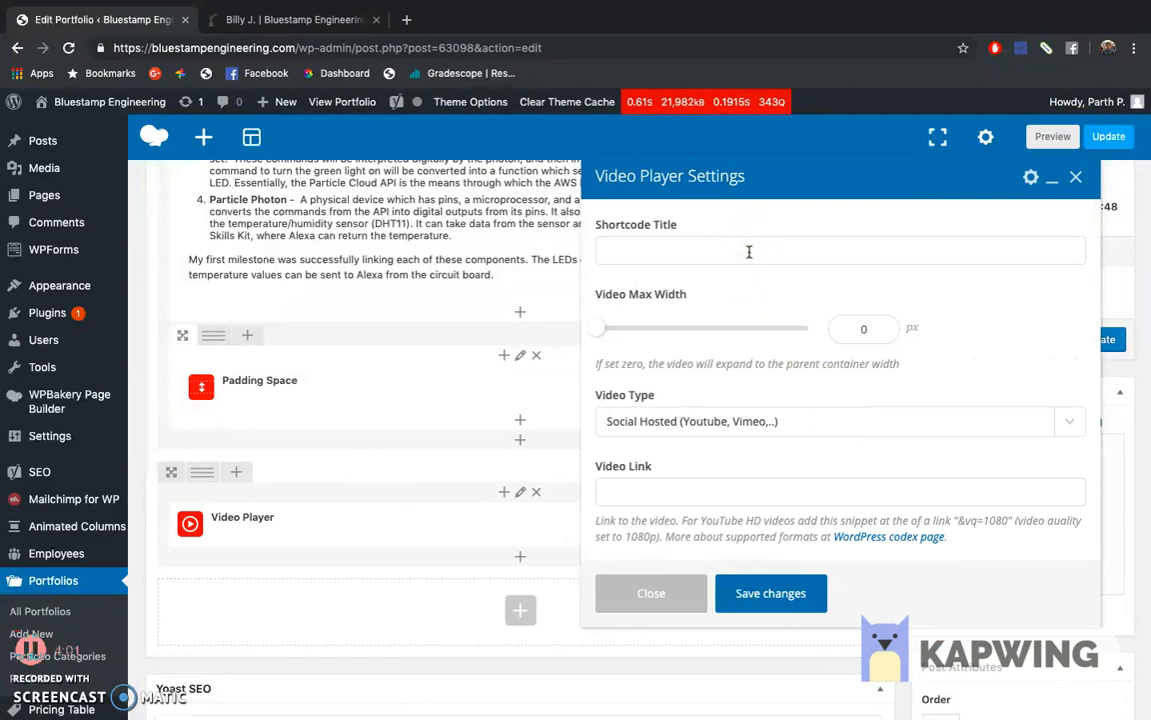
{"action": "type", "text": "A Video"}
{"action": "scroll", "coordinate": [739, 380], "scroll_direction": "down", "scroll_amount": 1}
{"action": "left_click", "coordinate": [706, 421]}
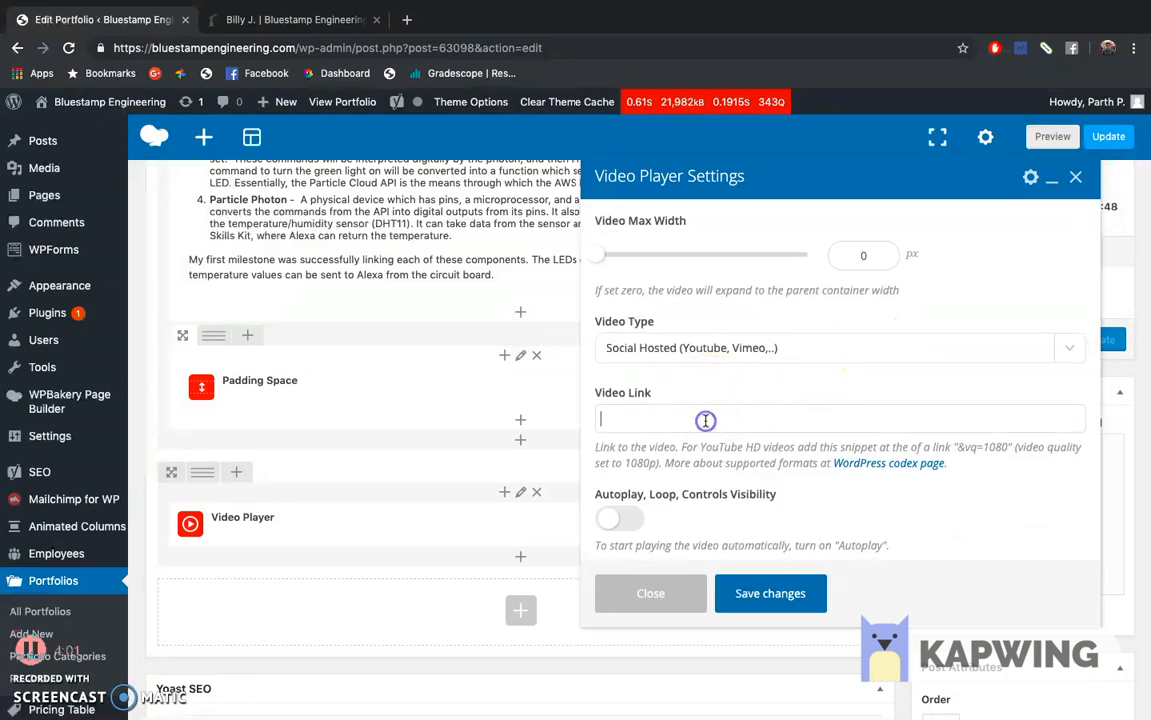
{"action": "type", "text": "https://www.youtube.com/watch?v=EmAXFvaMrUM"}
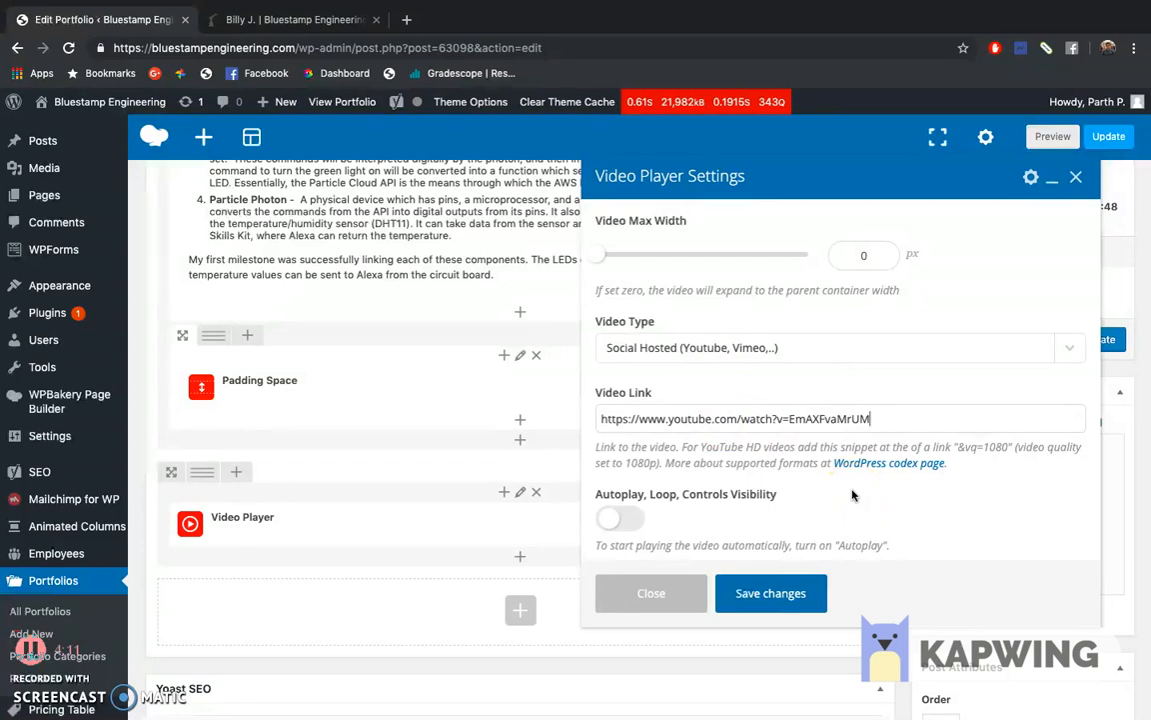
{"action": "scroll", "coordinate": [852, 495], "scroll_direction": "down", "scroll_amount": 3}
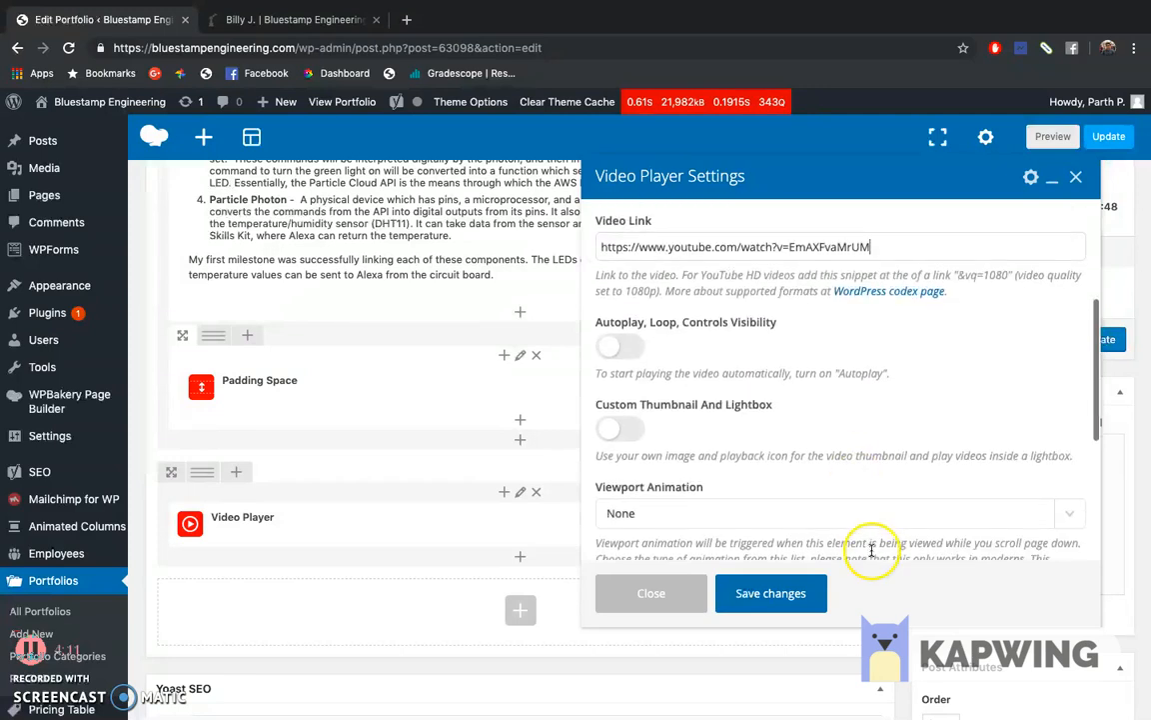
{"action": "left_click", "coordinate": [773, 591]}
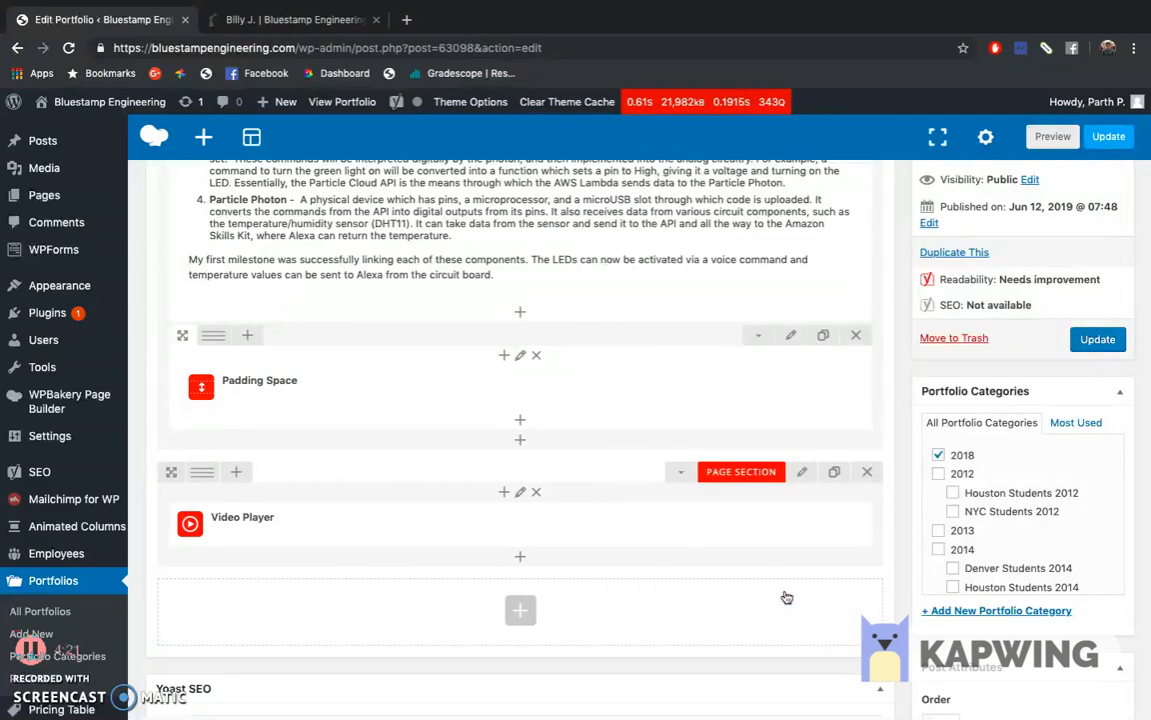
{"action": "mouse_move", "coordinate": [265, 513]}
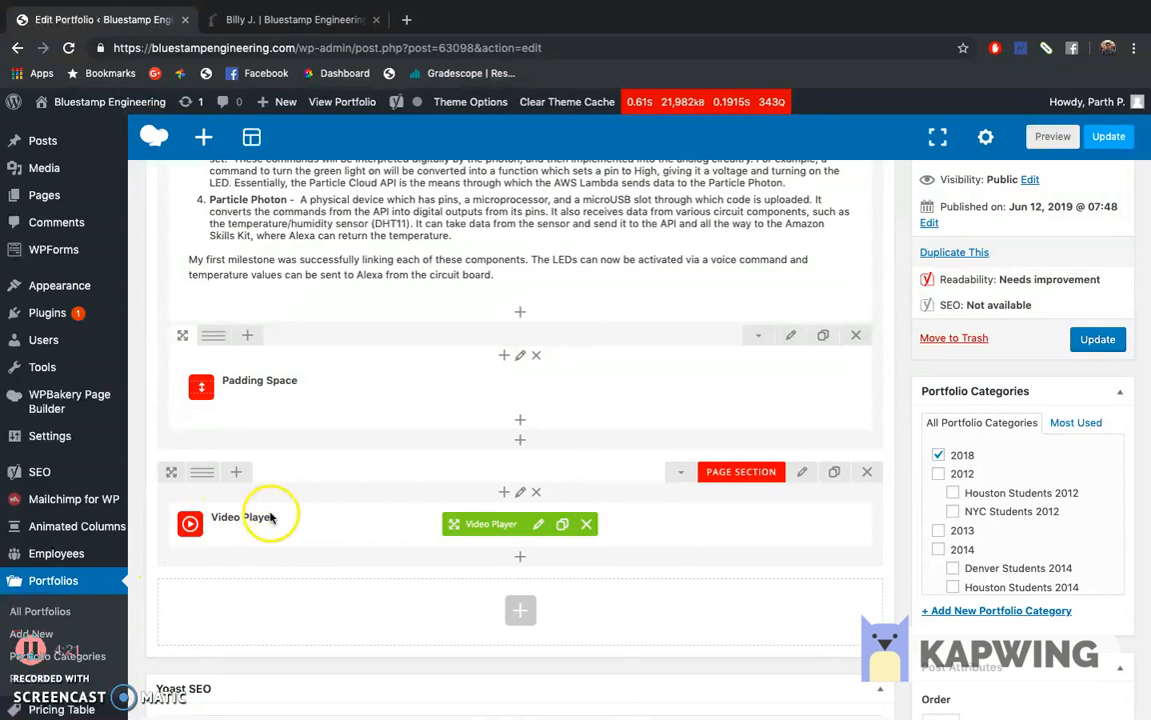
{"action": "left_click", "coordinate": [1097, 339]}
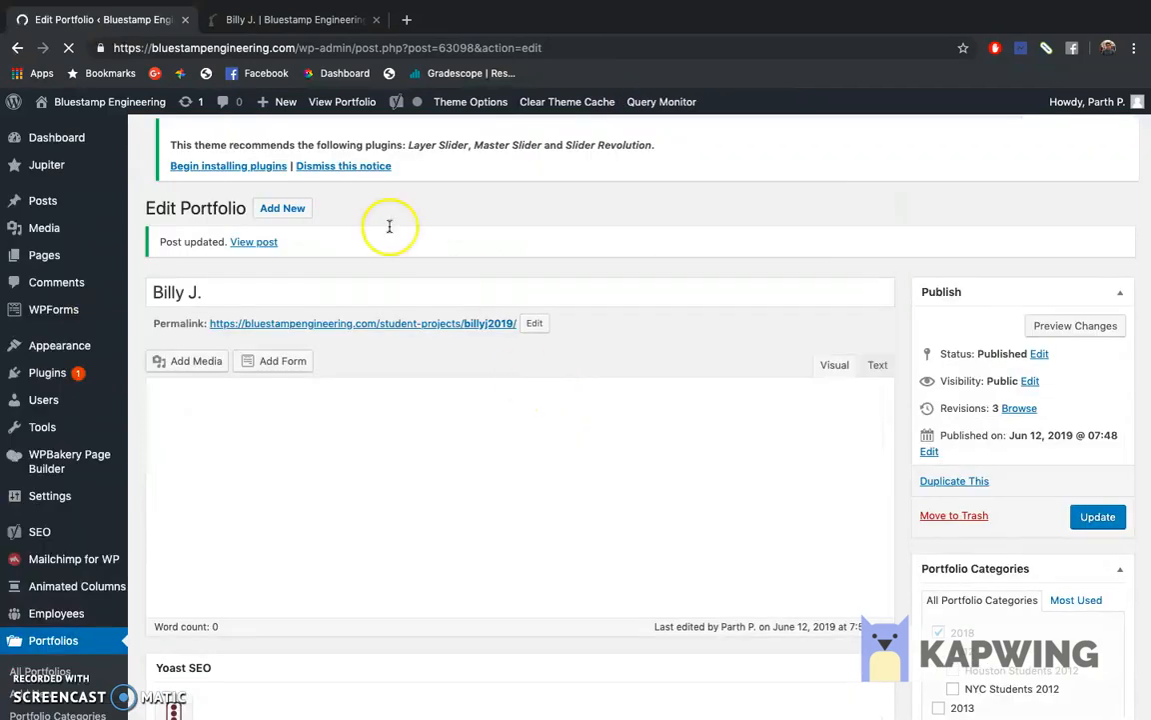
Reload the published portfolio page and examine the embedded video and its heading below the first milestone
{"action": "left_click", "coordinate": [281, 19]}
{"action": "left_click", "coordinate": [68, 46]}
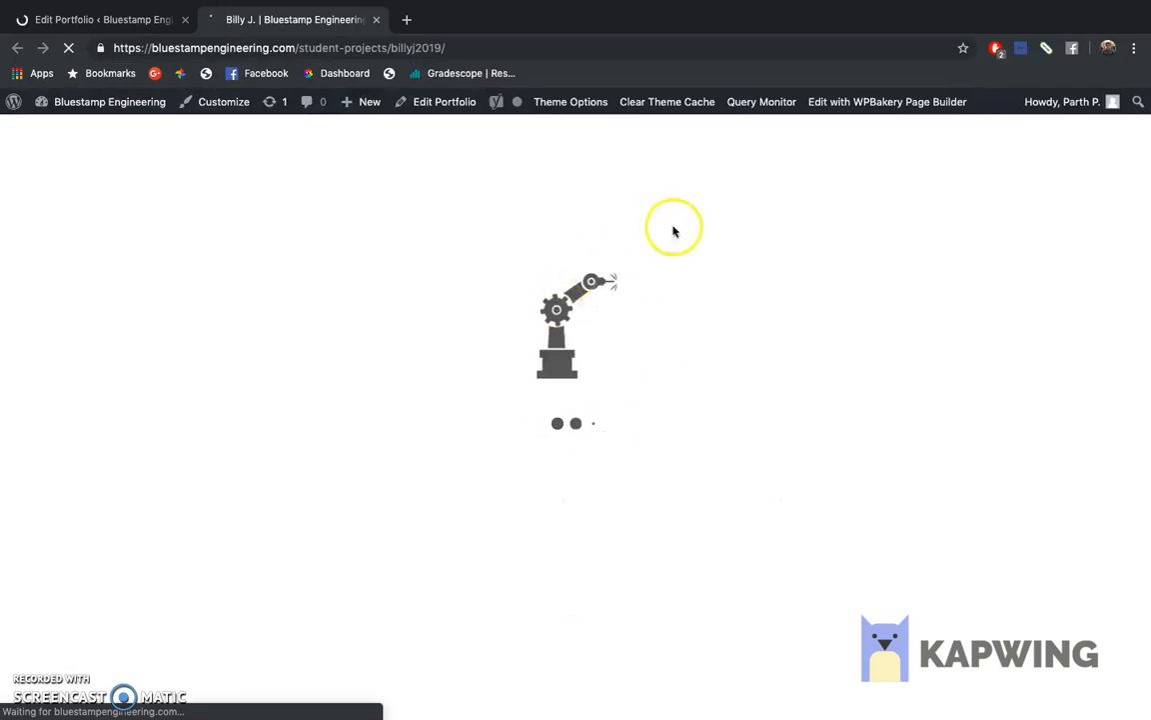
{"action": "scroll", "coordinate": [689, 554], "scroll_direction": "down", "scroll_amount": 2}
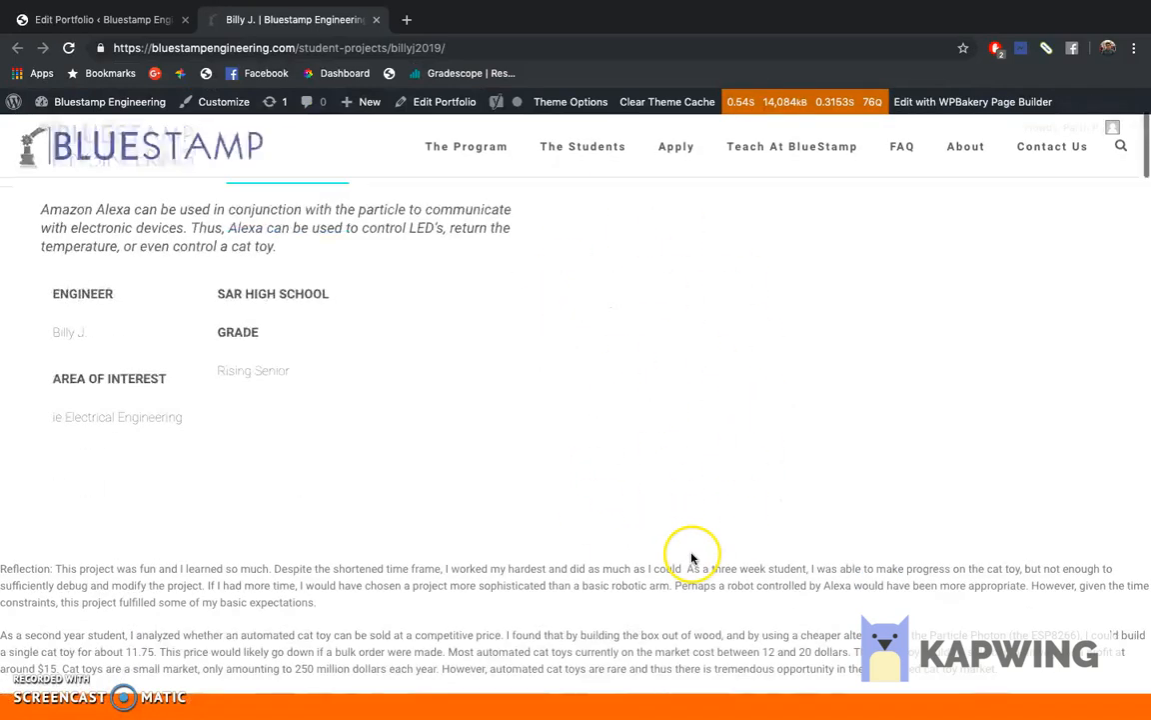
{"action": "scroll", "coordinate": [691, 557], "scroll_direction": "down", "scroll_amount": 15}
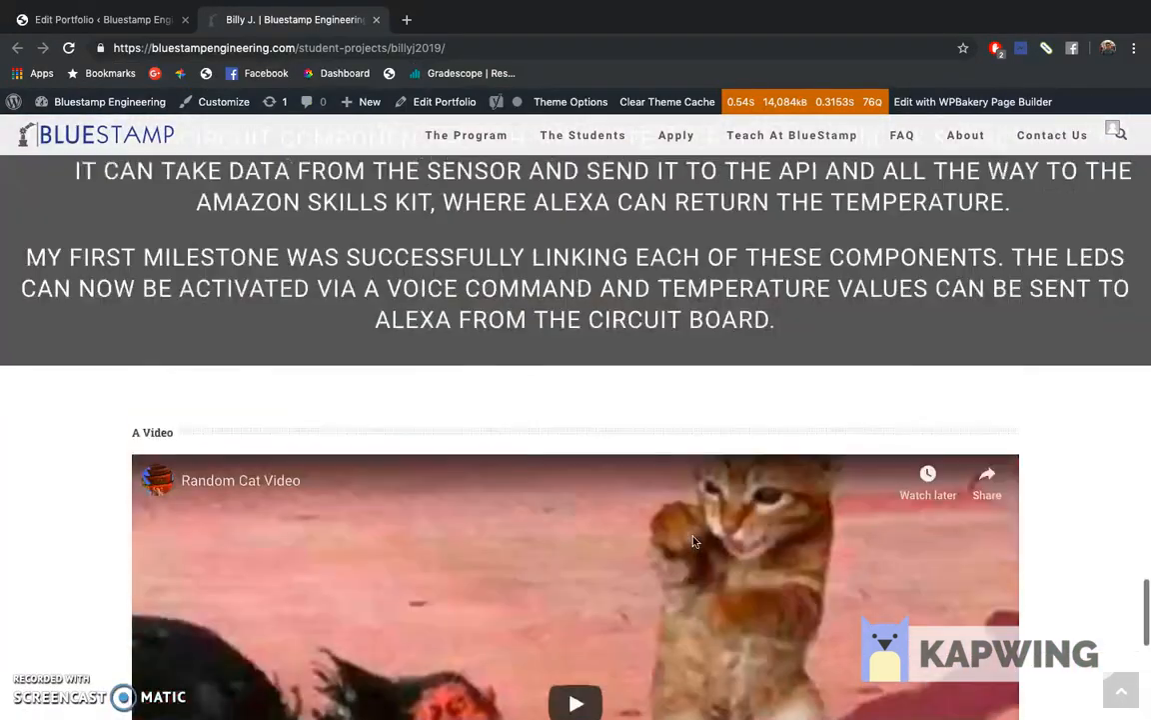
{"action": "scroll", "coordinate": [695, 541], "scroll_direction": "down", "scroll_amount": 1}
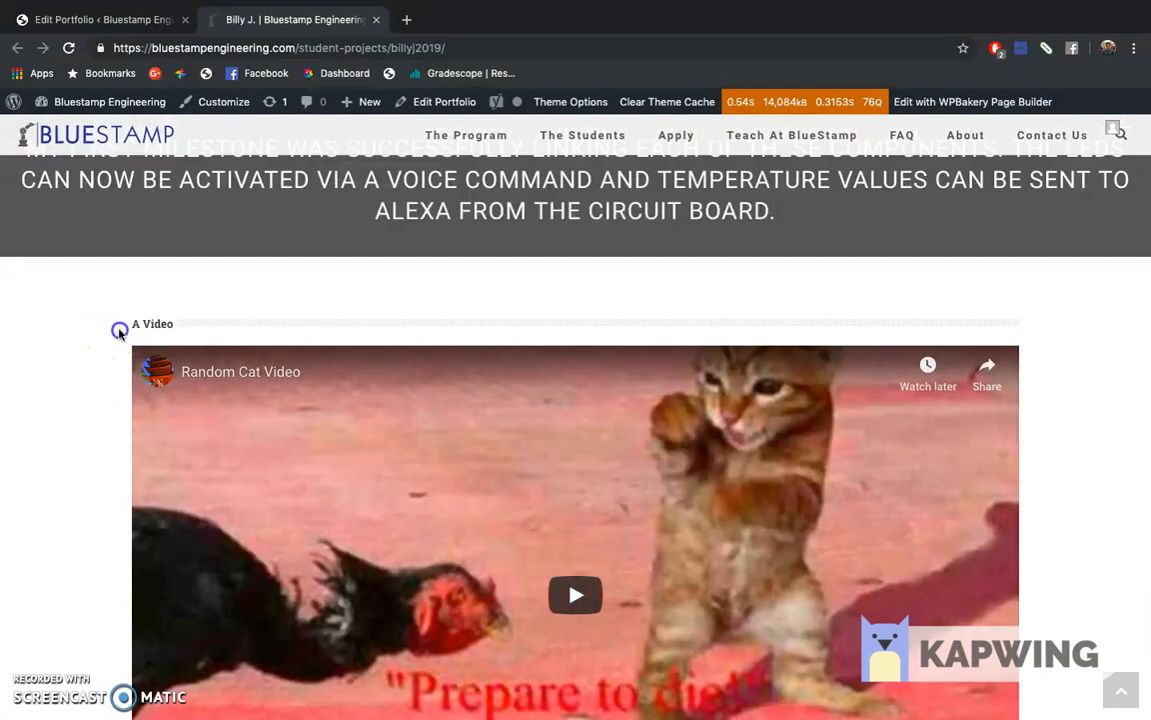
{"action": "left_click_drag", "start_coordinate": [119, 332], "coordinate": [204, 321]}
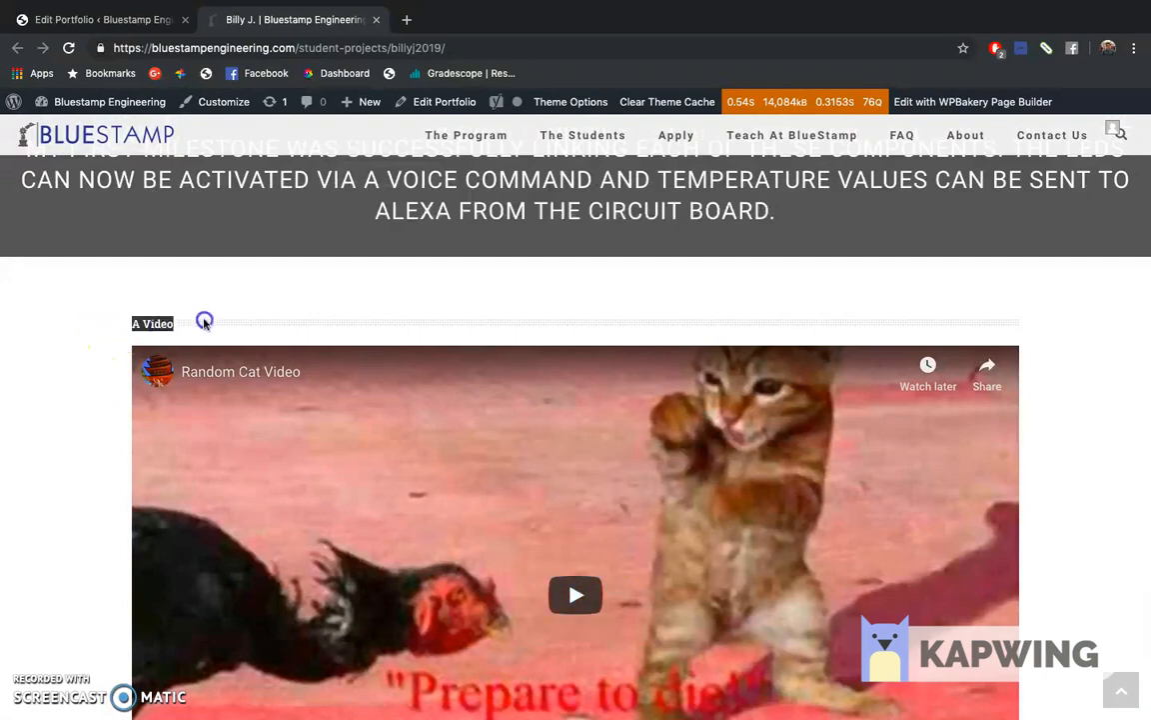
{"action": "left_click", "coordinate": [263, 326]}
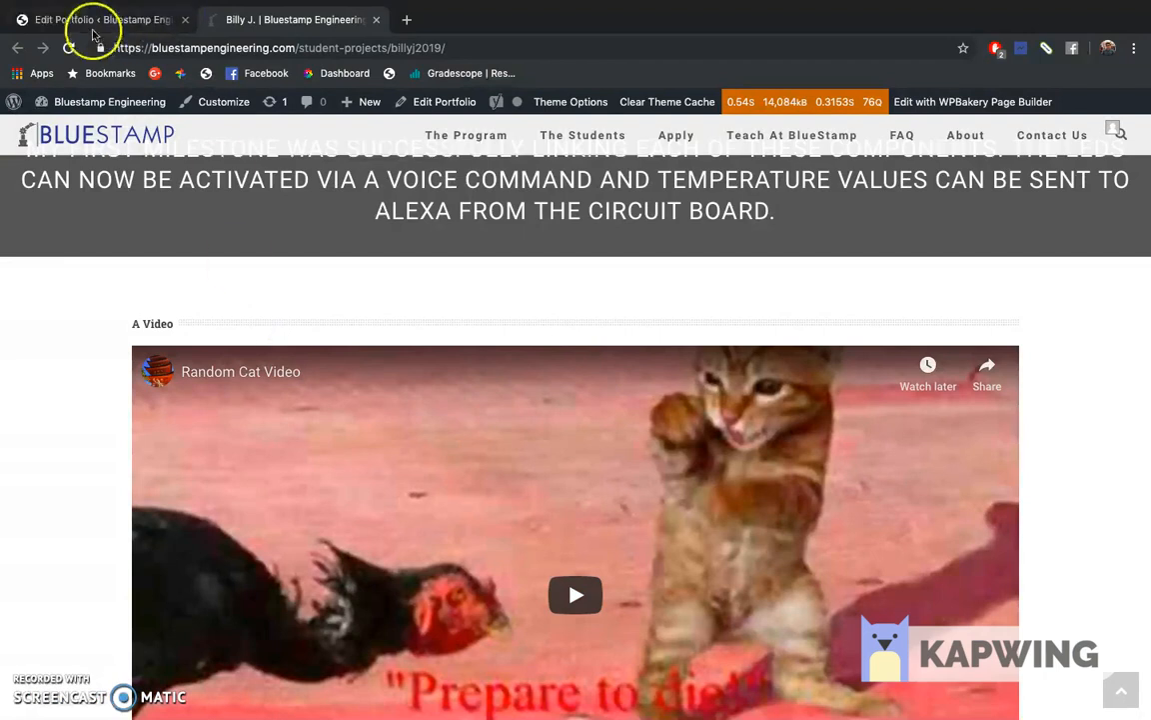
Return to the portfolio editor and add an Image element below the Video Player section
{"action": "left_click", "coordinate": [62, 19]}
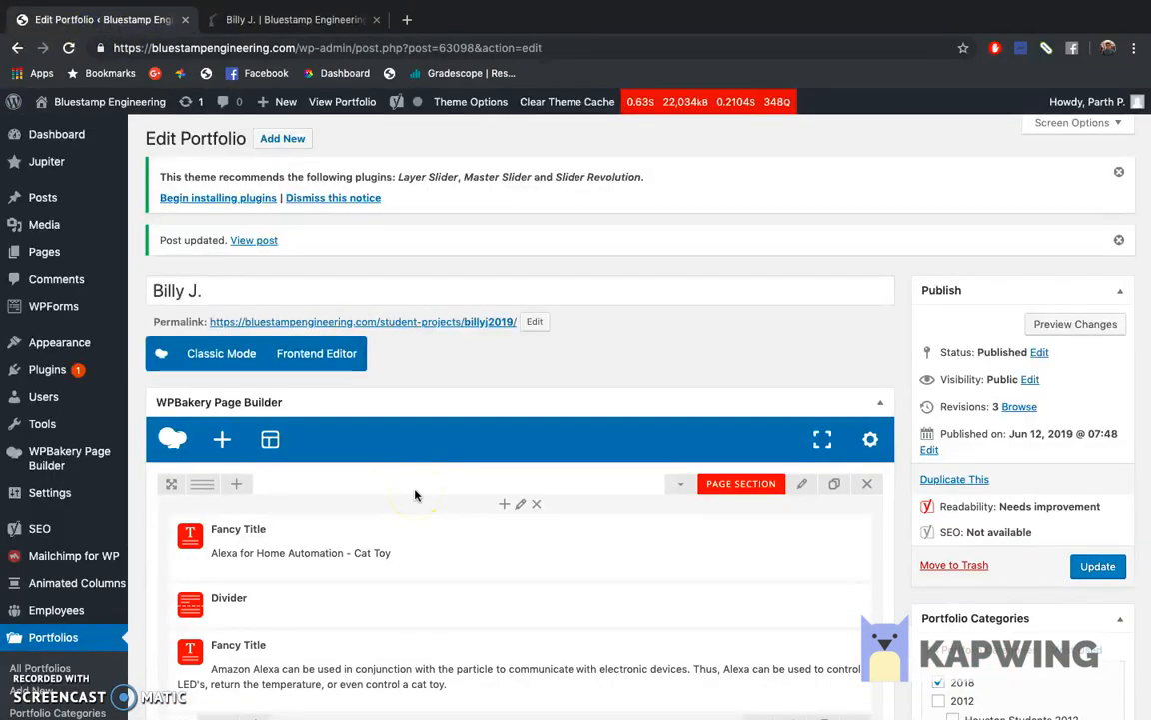
{"action": "scroll", "coordinate": [503, 626], "scroll_direction": "down", "scroll_amount": 15}
{"action": "scroll", "coordinate": [643, 489], "scroll_direction": "down", "scroll_amount": 10}
{"action": "scroll", "coordinate": [643, 489], "scroll_direction": "up", "scroll_amount": 3}
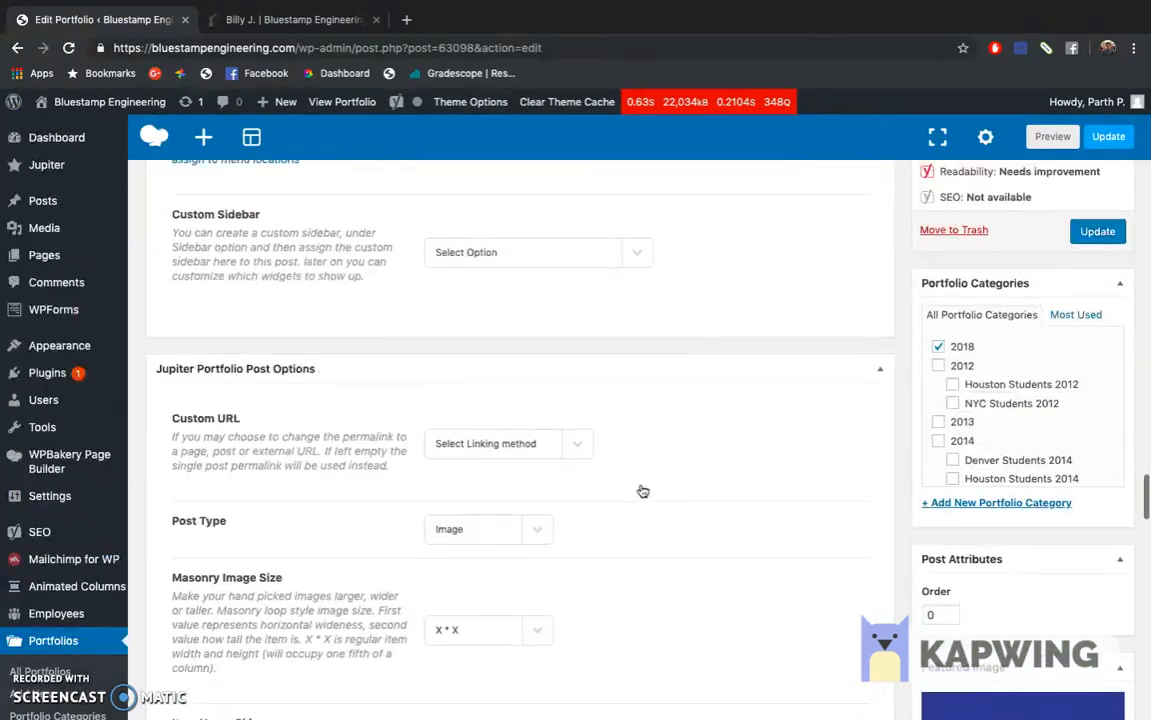
{"action": "scroll", "coordinate": [643, 489], "scroll_direction": "up", "scroll_amount": 10}
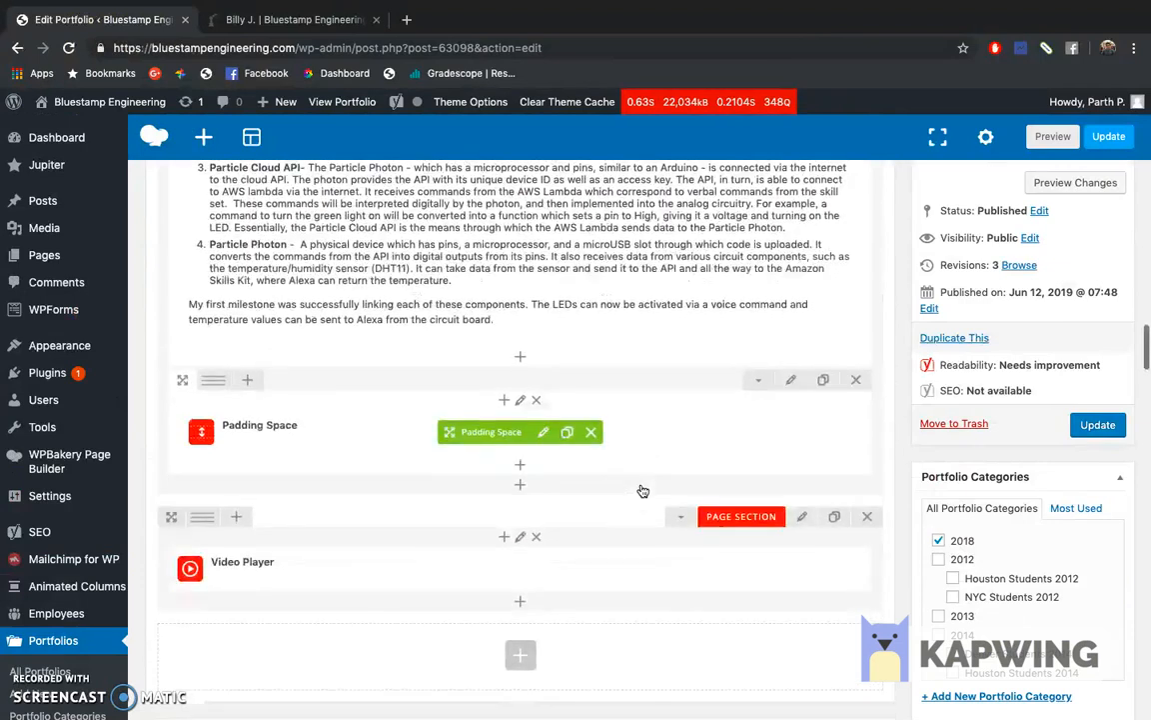
{"action": "scroll", "coordinate": [643, 490], "scroll_direction": "down", "scroll_amount": 1}
{"action": "left_click", "coordinate": [522, 600]}
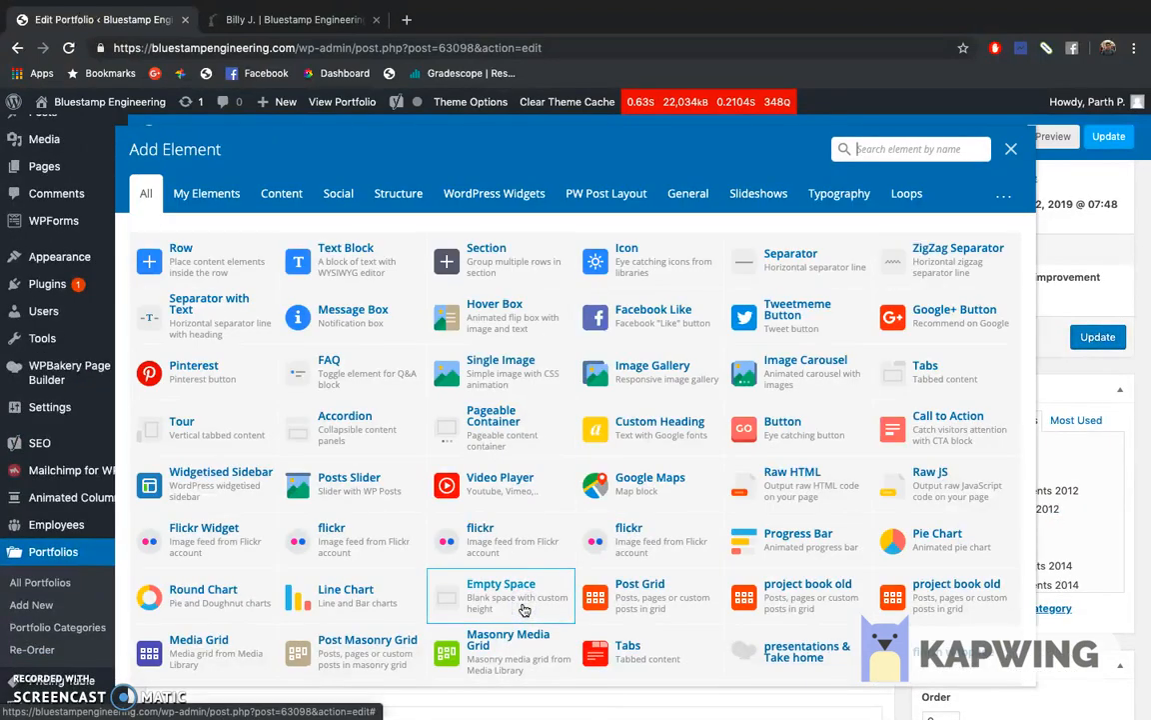
{"action": "left_click", "coordinate": [863, 151]}
{"action": "type", "text": "Image"}
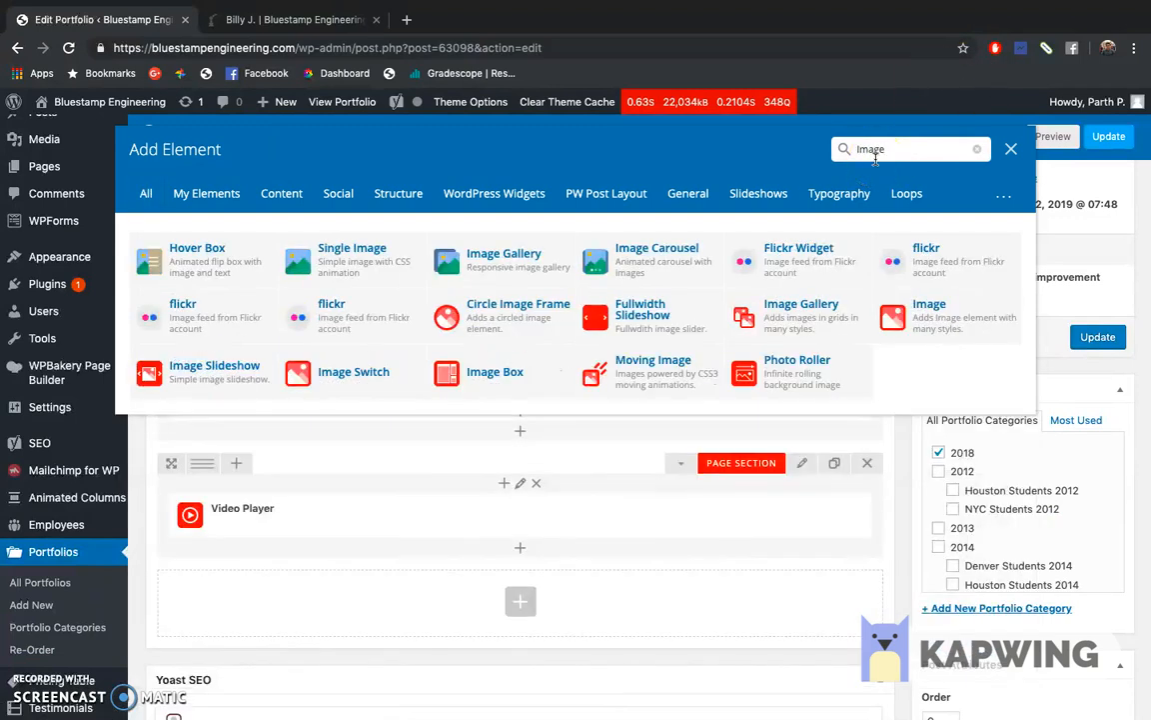
{"action": "left_click", "coordinate": [926, 320]}
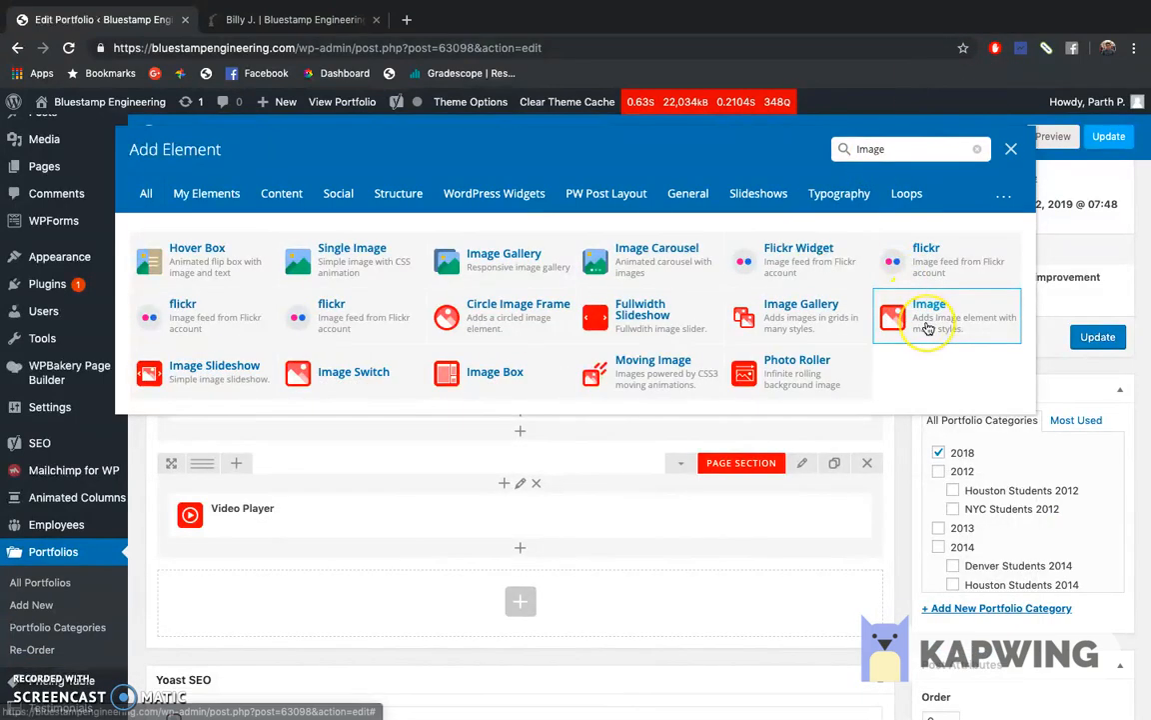
{"action": "left_click", "coordinate": [930, 315]}
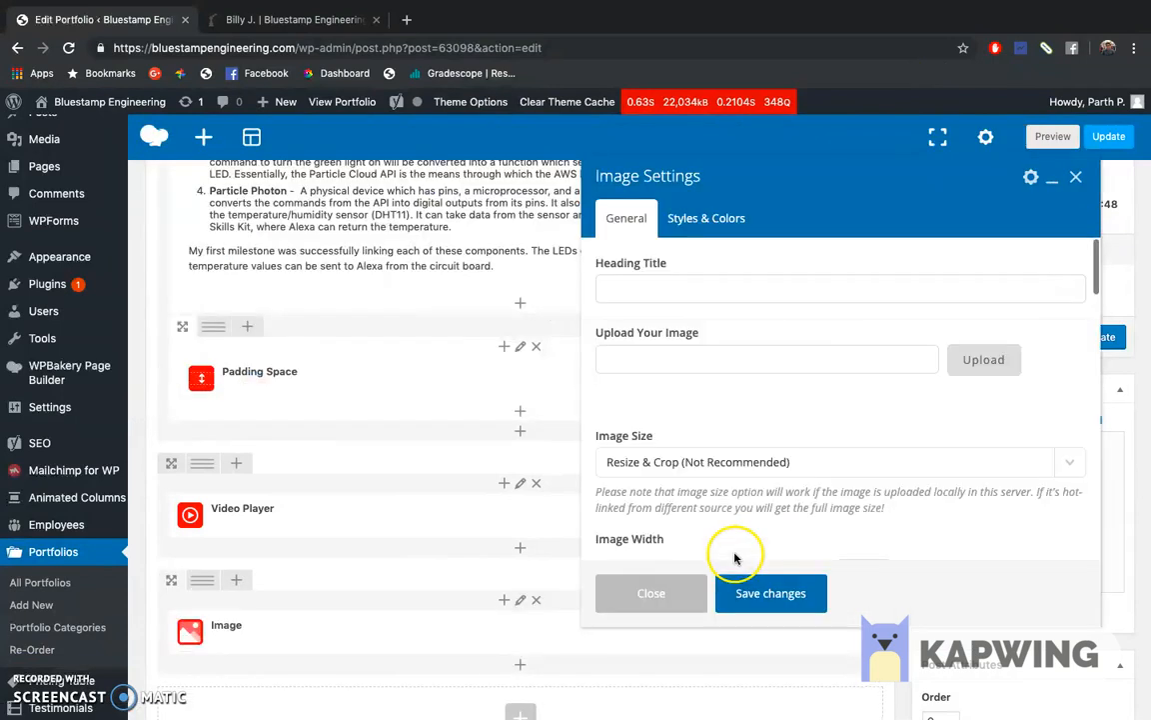
Give the image the heading "An Image", set ar-mask-2.jpg from the media library, save the settings and update the portfolio
{"action": "left_click", "coordinate": [787, 288]}
{"action": "type", "text": "An Image"}
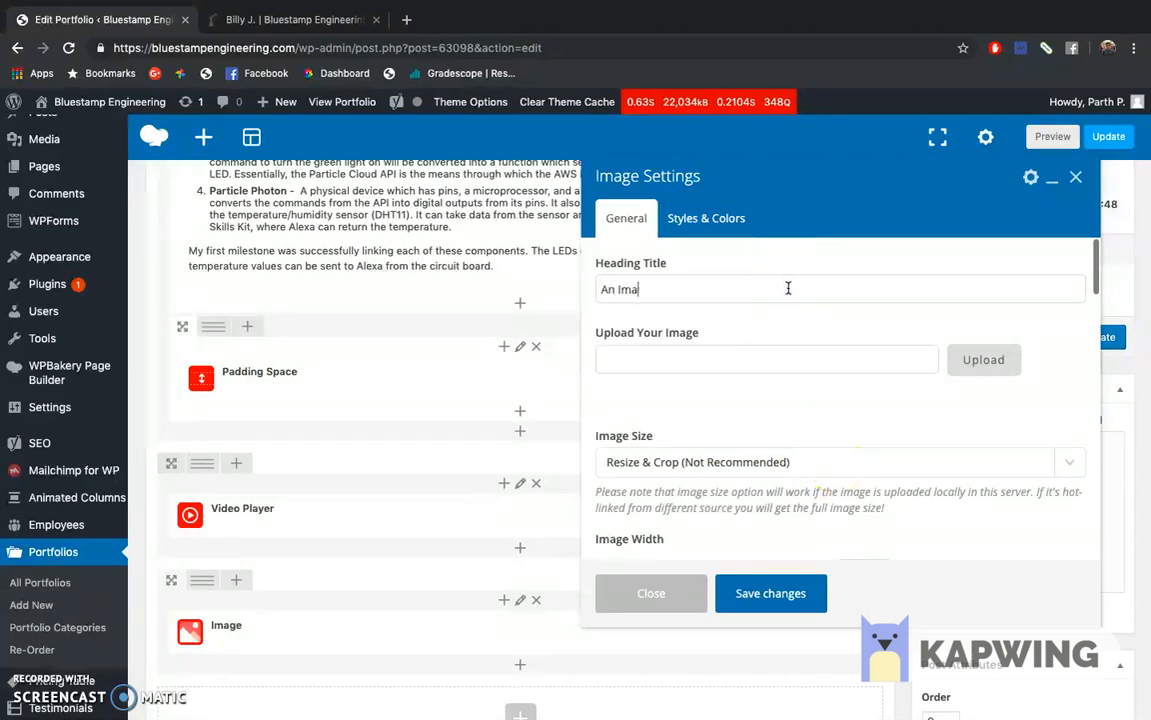
{"action": "left_click", "coordinate": [930, 452]}
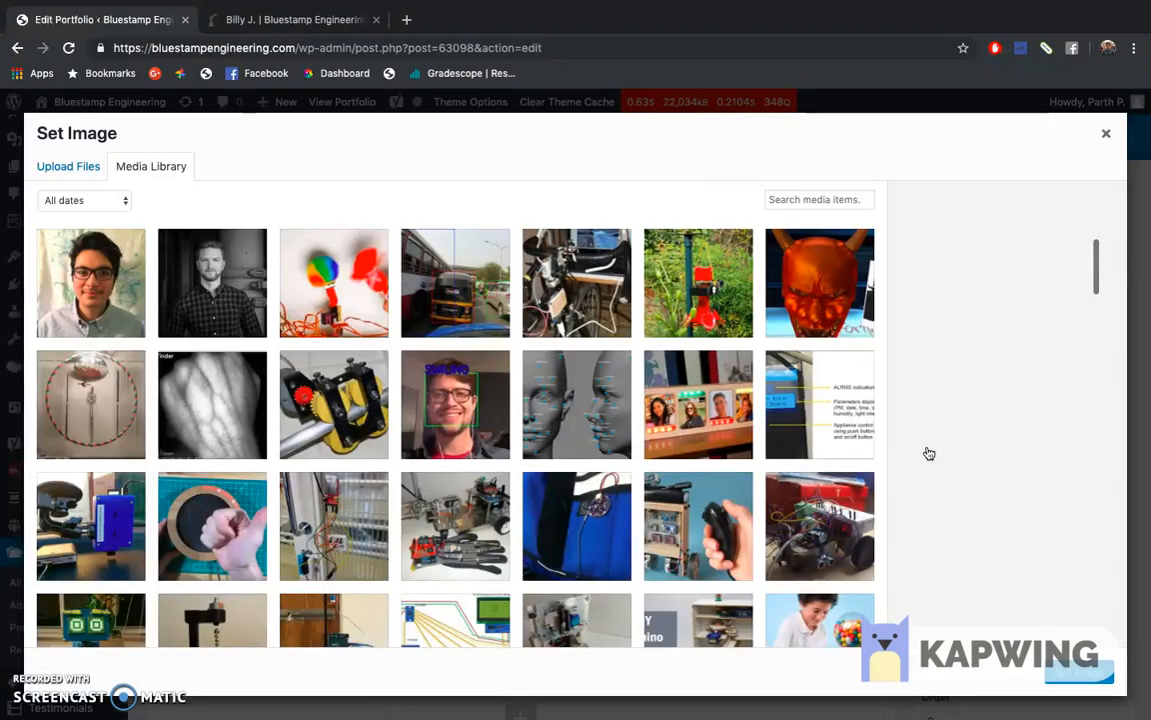
{"action": "left_click", "coordinate": [789, 280]}
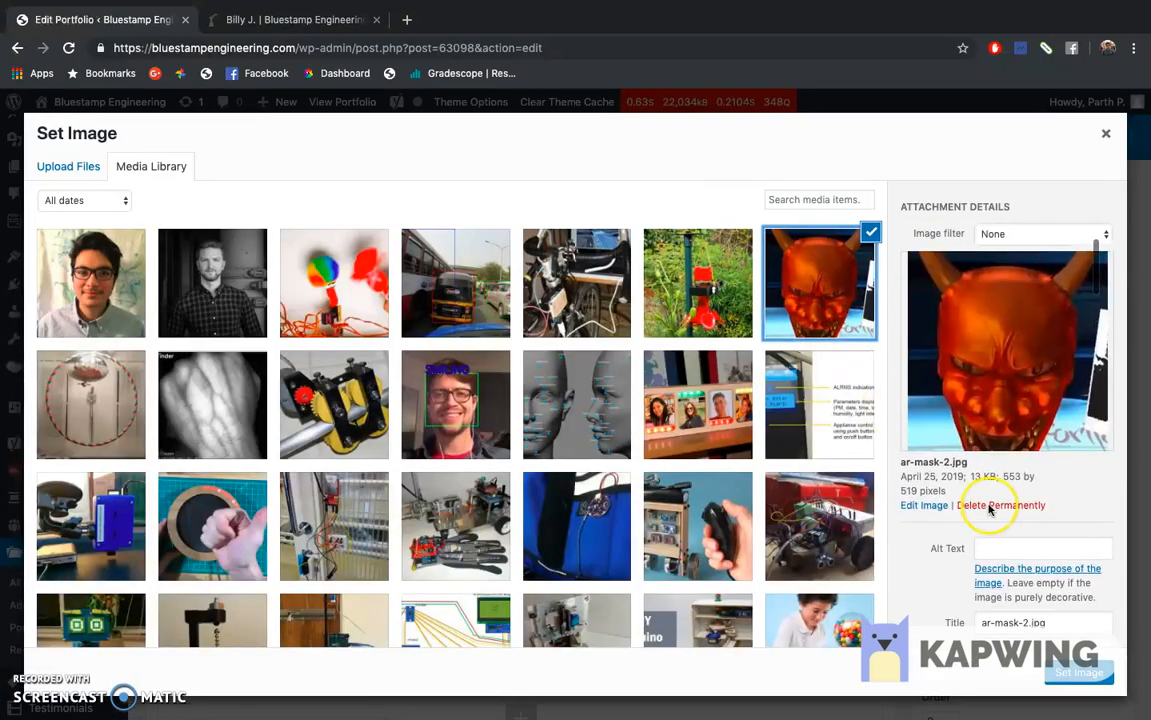
{"action": "left_click", "coordinate": [1076, 672]}
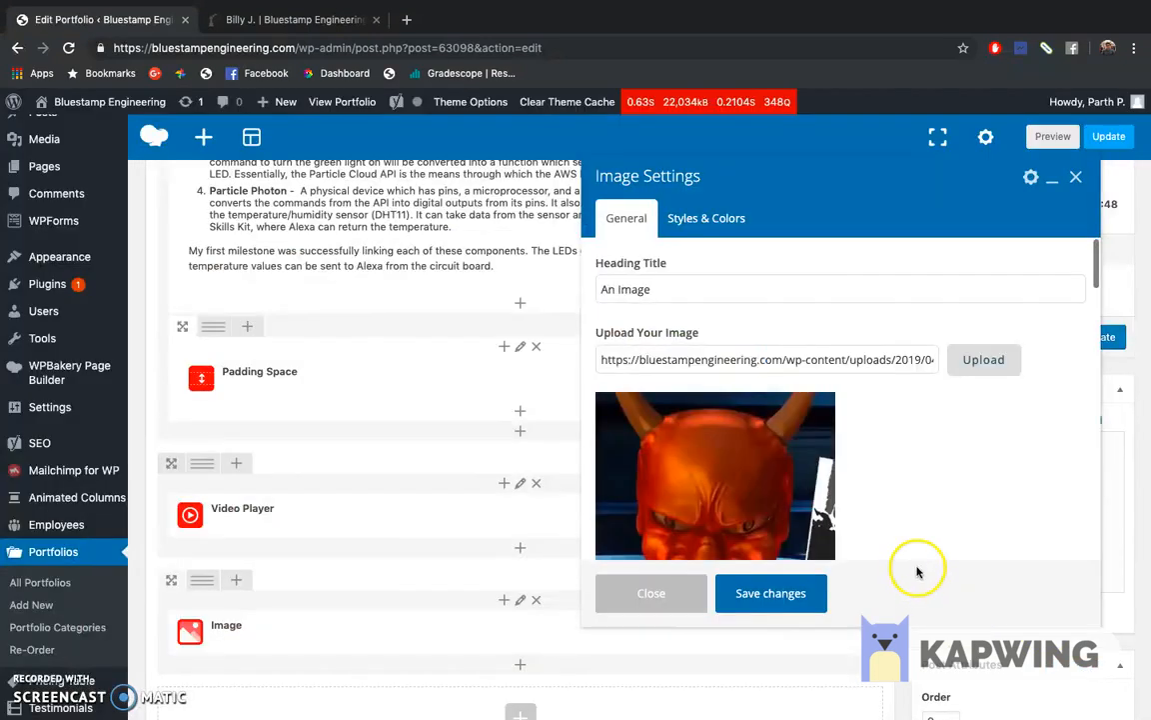
{"action": "left_click", "coordinate": [789, 593]}
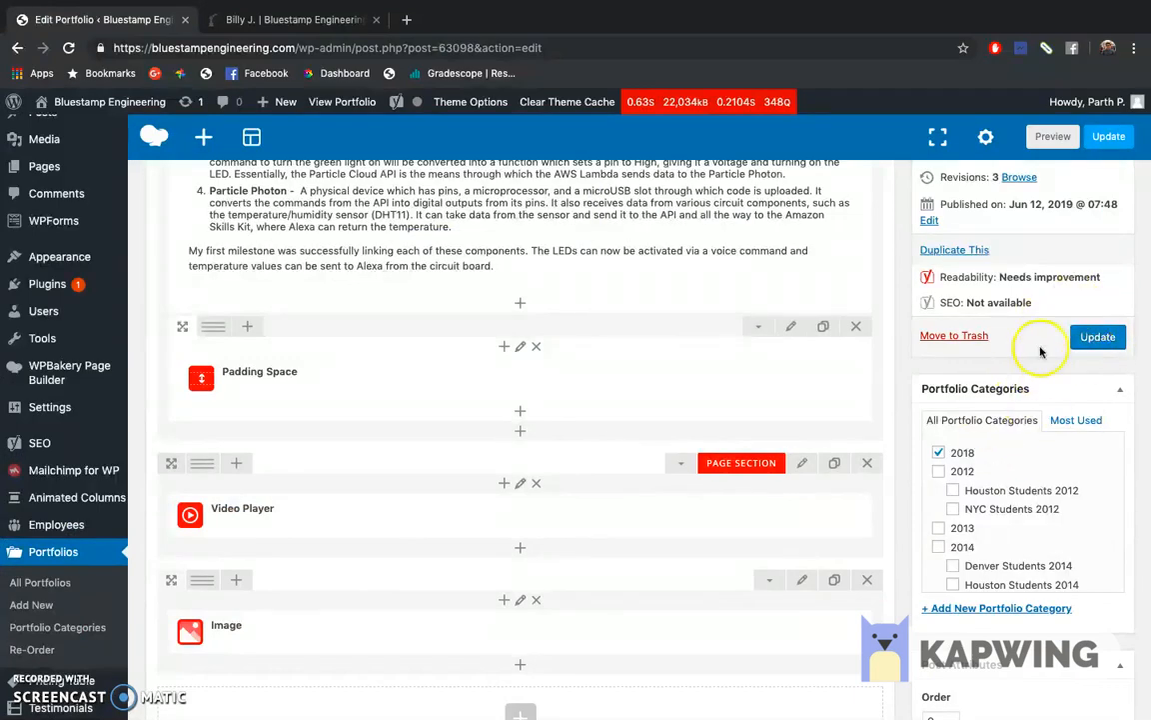
{"action": "left_click", "coordinate": [1091, 338]}
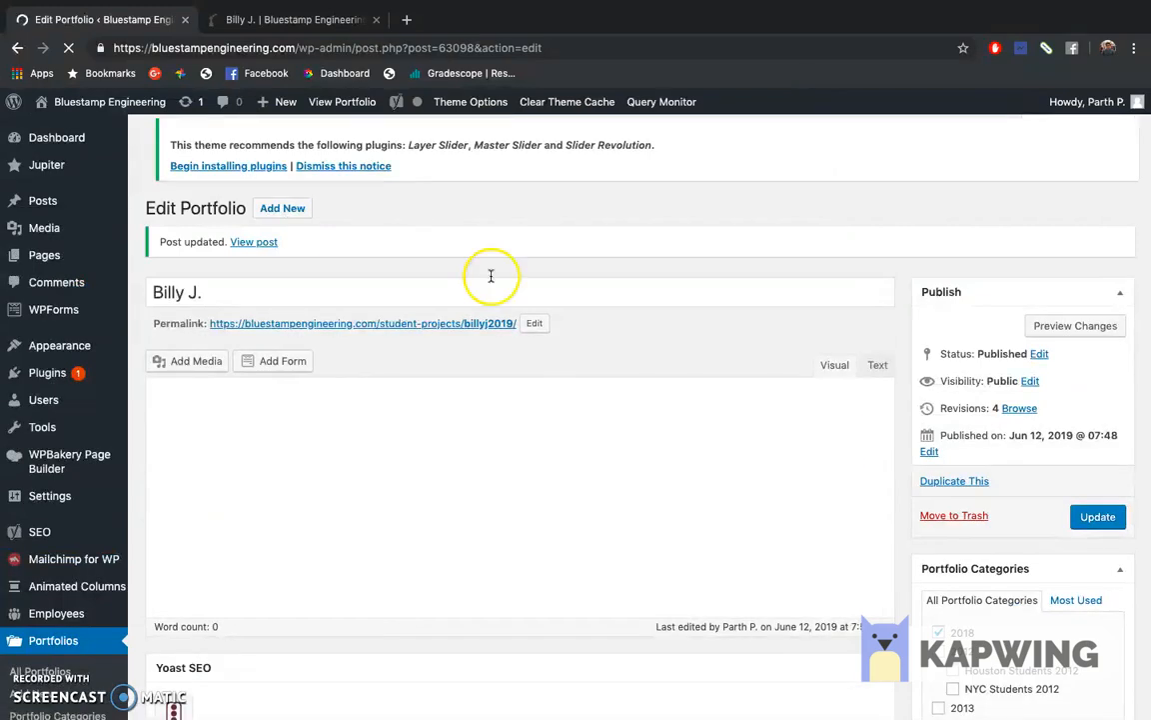
Reload the published portfolio page and examine the new image and its heading below the embedded video
{"action": "left_click", "coordinate": [290, 19]}
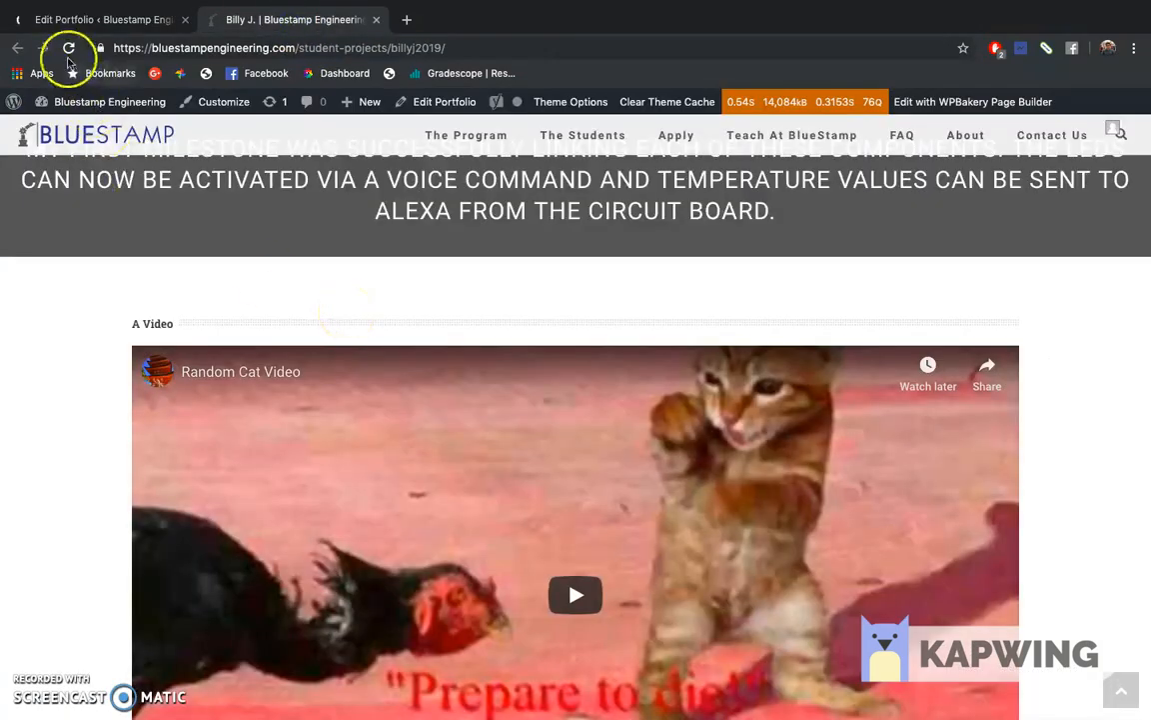
{"action": "left_click", "coordinate": [68, 47]}
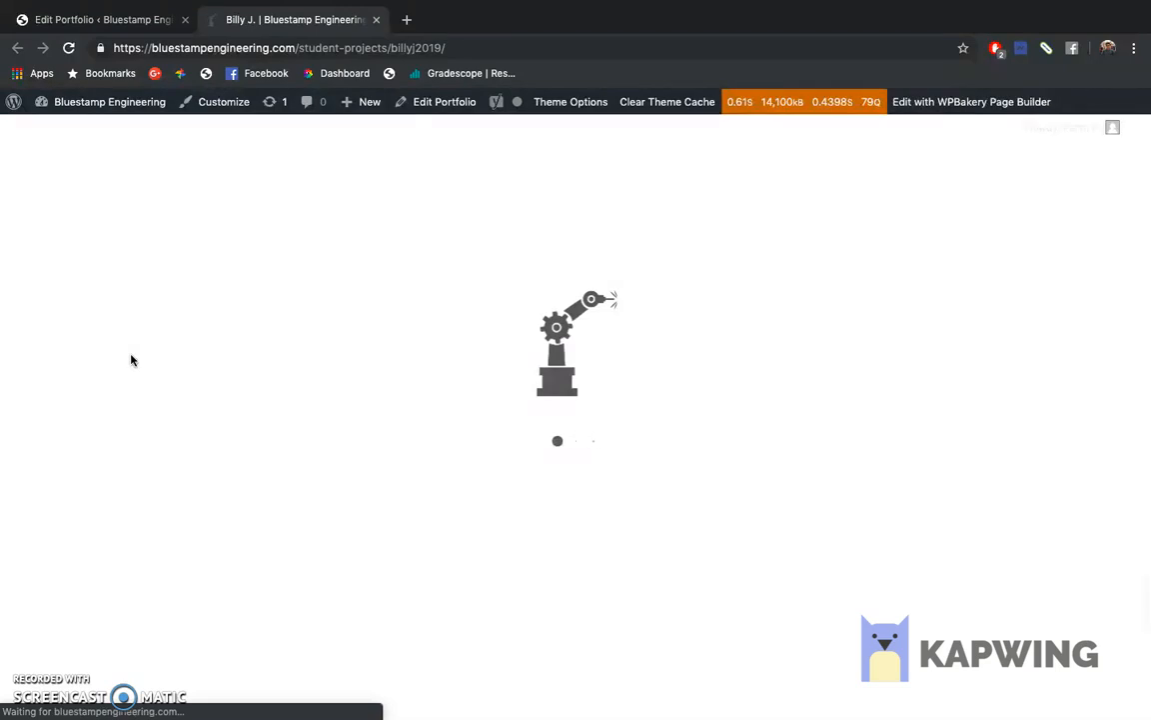
{"action": "scroll", "coordinate": [133, 360], "scroll_direction": "down", "scroll_amount": 6}
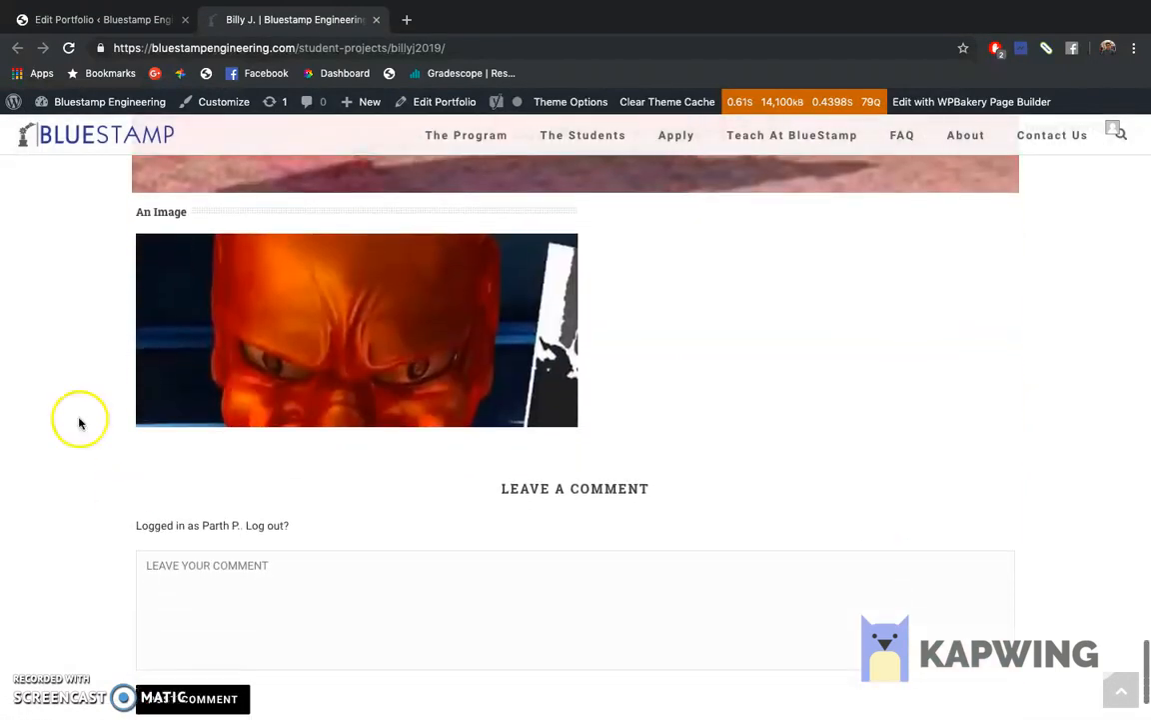
{"action": "scroll", "coordinate": [415, 450], "scroll_direction": "down", "scroll_amount": 2}
{"action": "scroll", "coordinate": [459, 430], "scroll_direction": "up", "scroll_amount": 3}
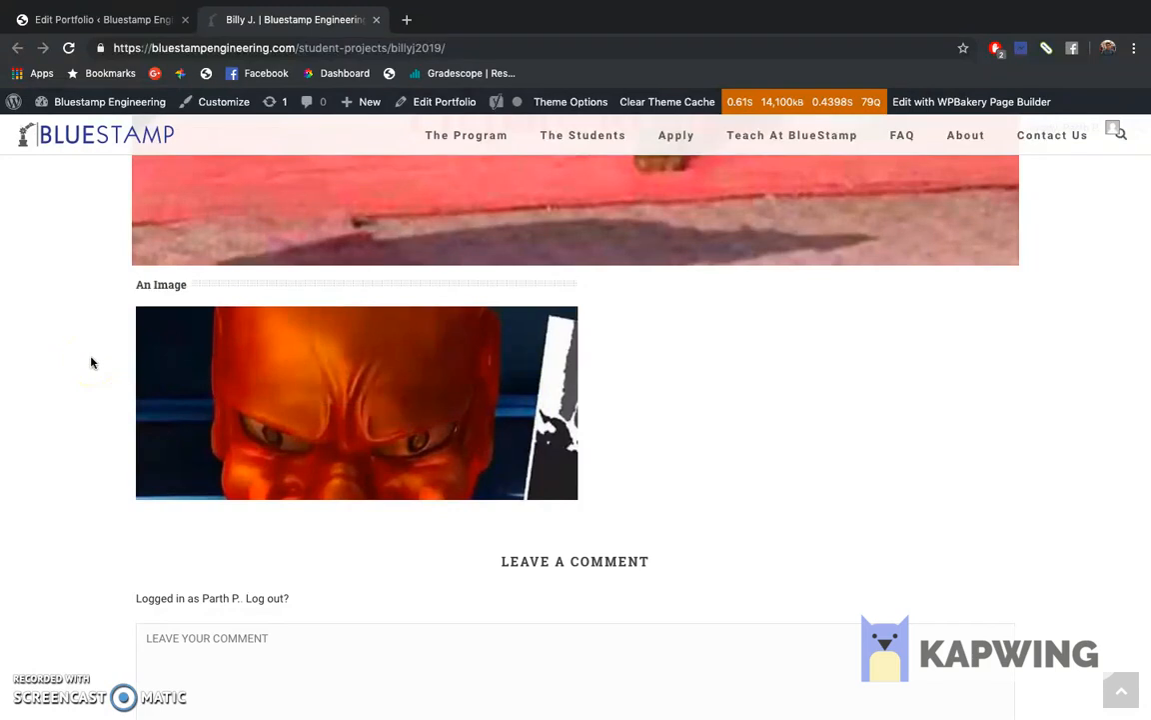
Take the browser window out of full screen and move it aside to uncover the desktop files
{"action": "mouse_move", "coordinate": [35, 3]}
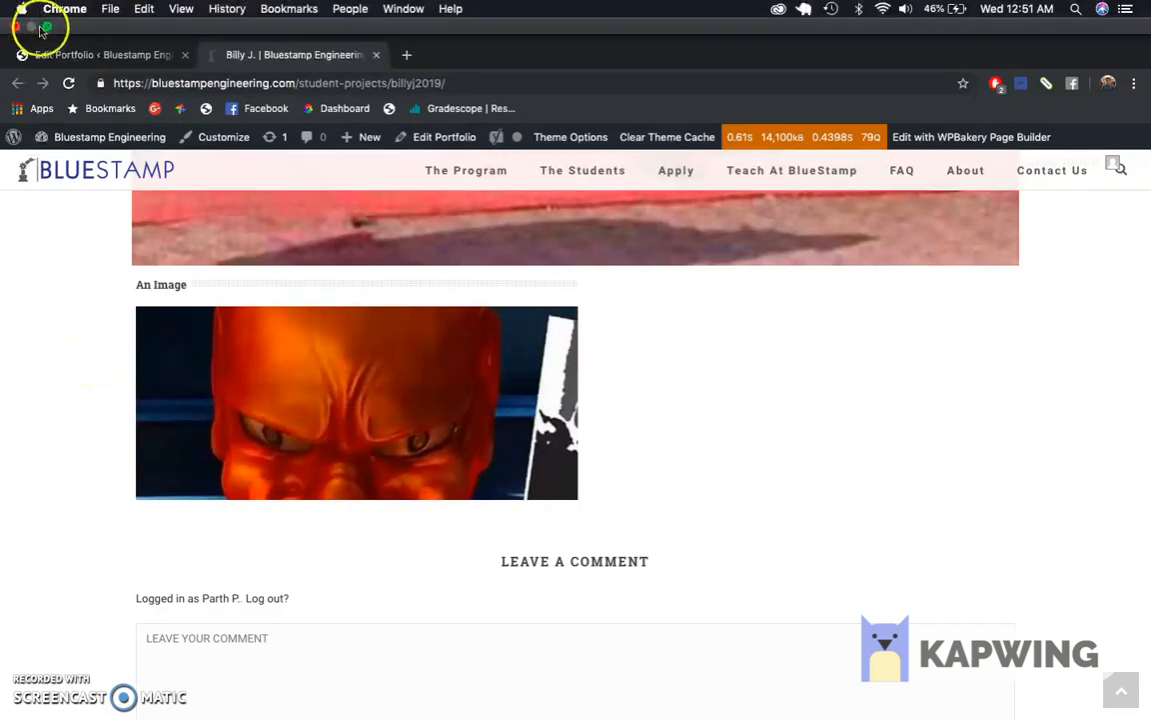
{"action": "left_click", "coordinate": [47, 28]}
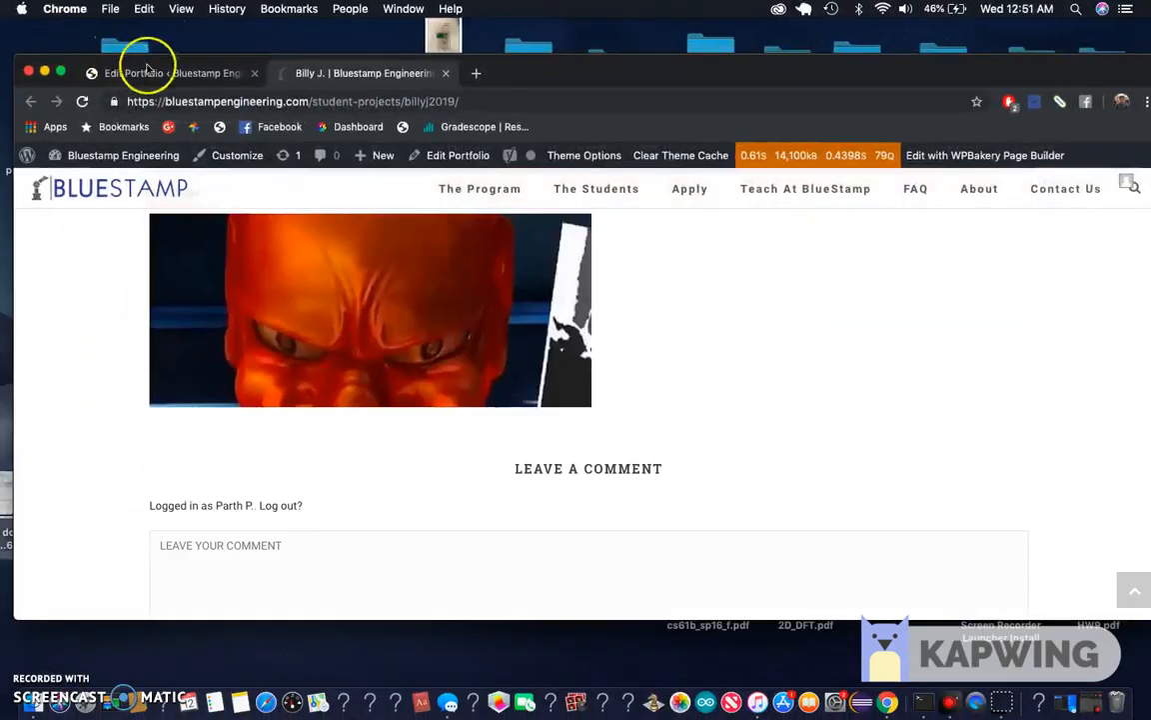
{"action": "left_click_drag", "start_coordinate": [78, 65], "coordinate": [518, 44]}
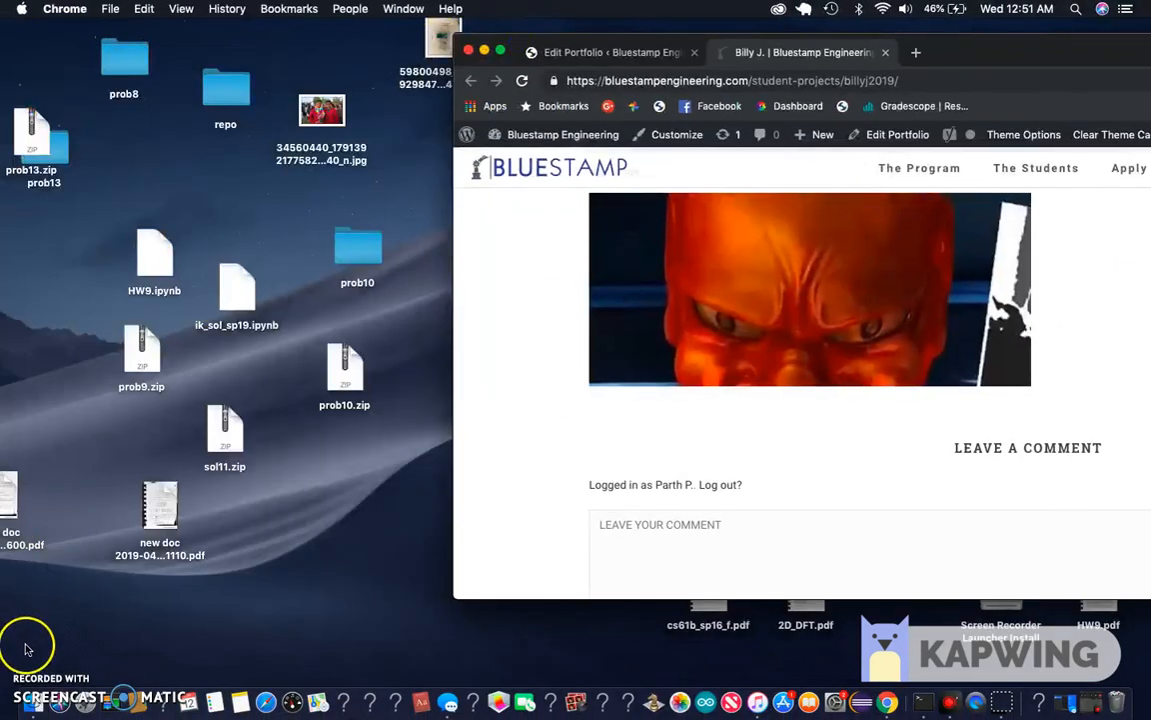